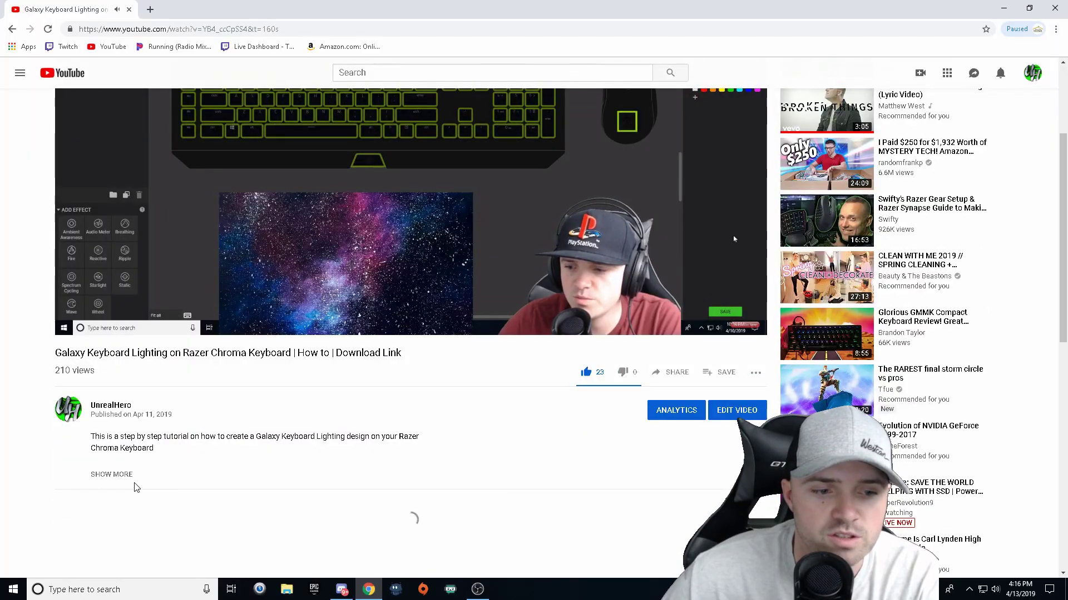
Step: Expand the Galaxy Keyboard Lighting video description and scroll down to its Dropbox link
left_click(114, 474)
scroll(380, 475, "down", 1)
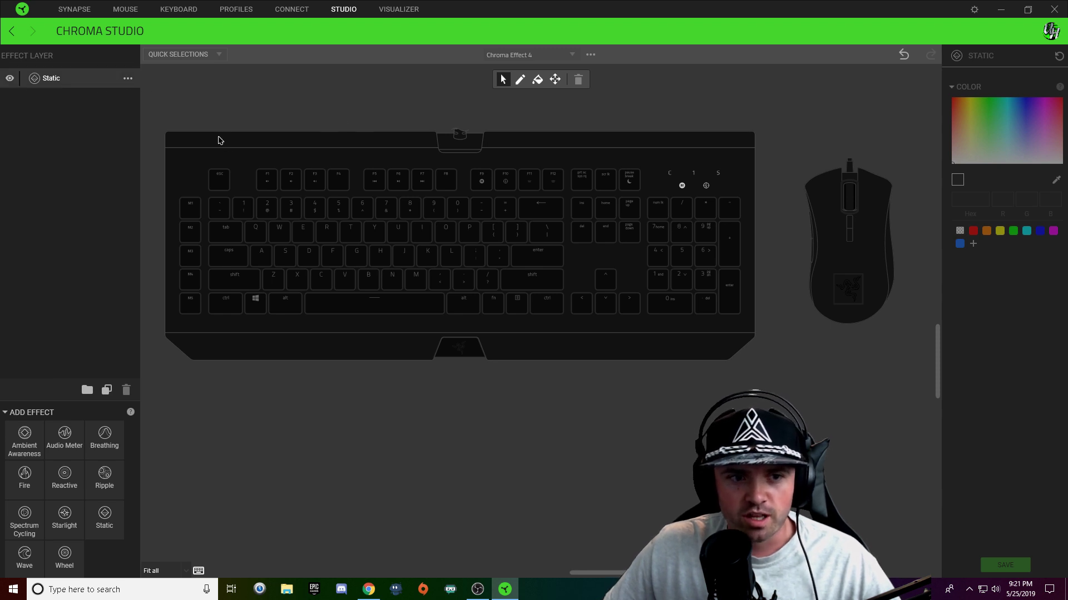
Step: Colour every key, underglow and mouse zone dark blue (000060) on the Static layer and save
left_click_drag(160, 119, 915, 493)
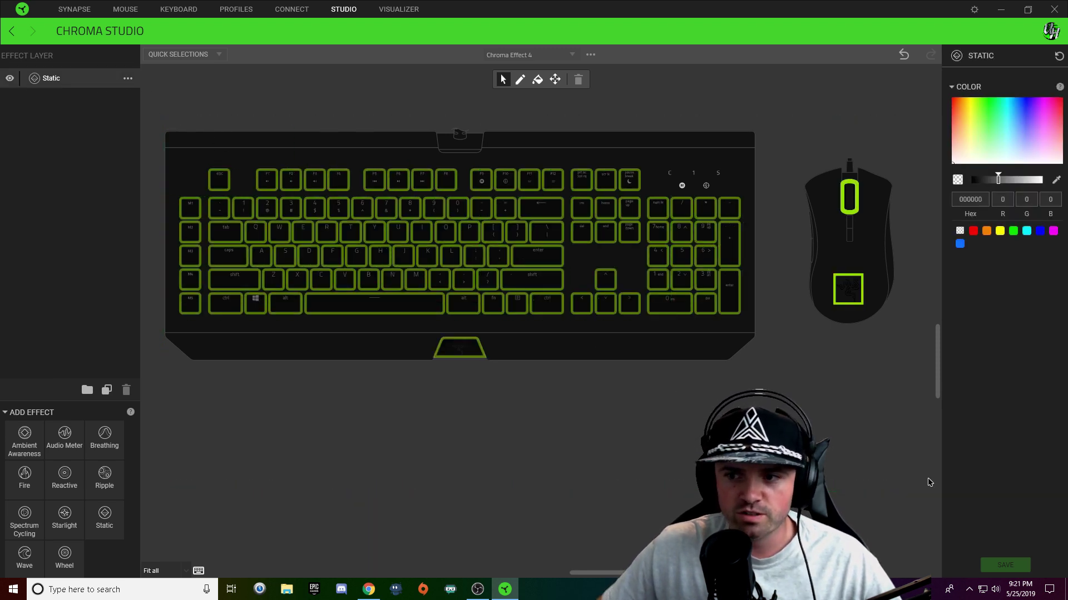
left_click(1040, 230)
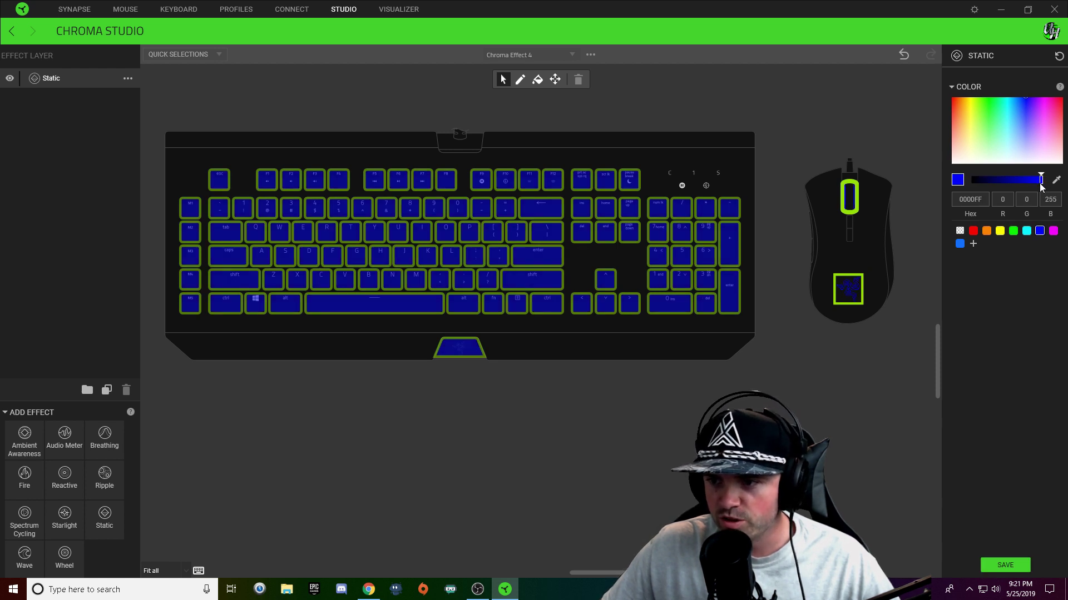
left_click_drag(1041, 187, 1001, 182)
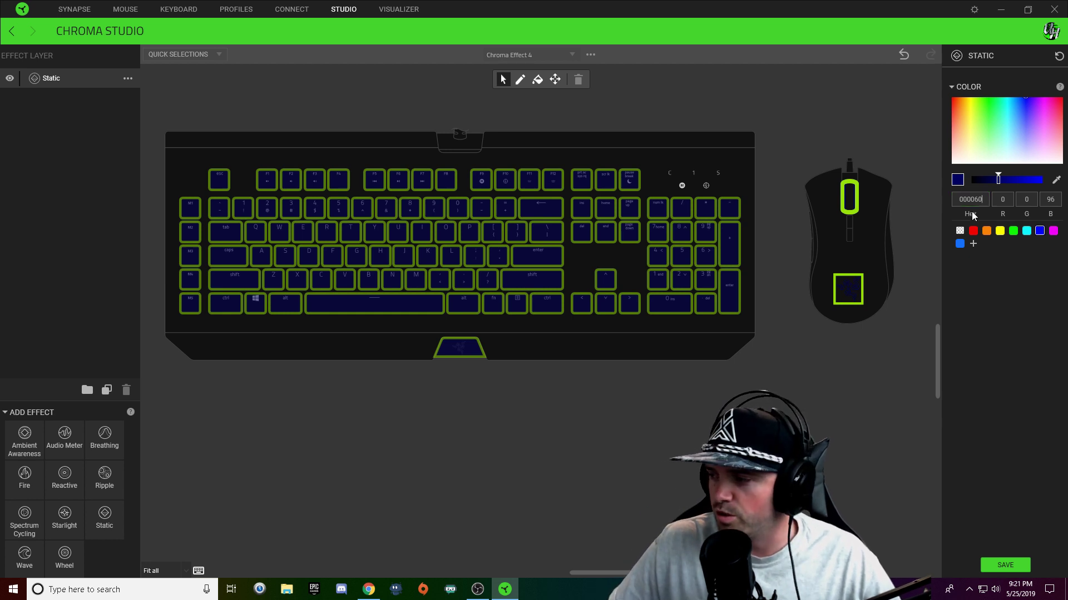
left_click(996, 572)
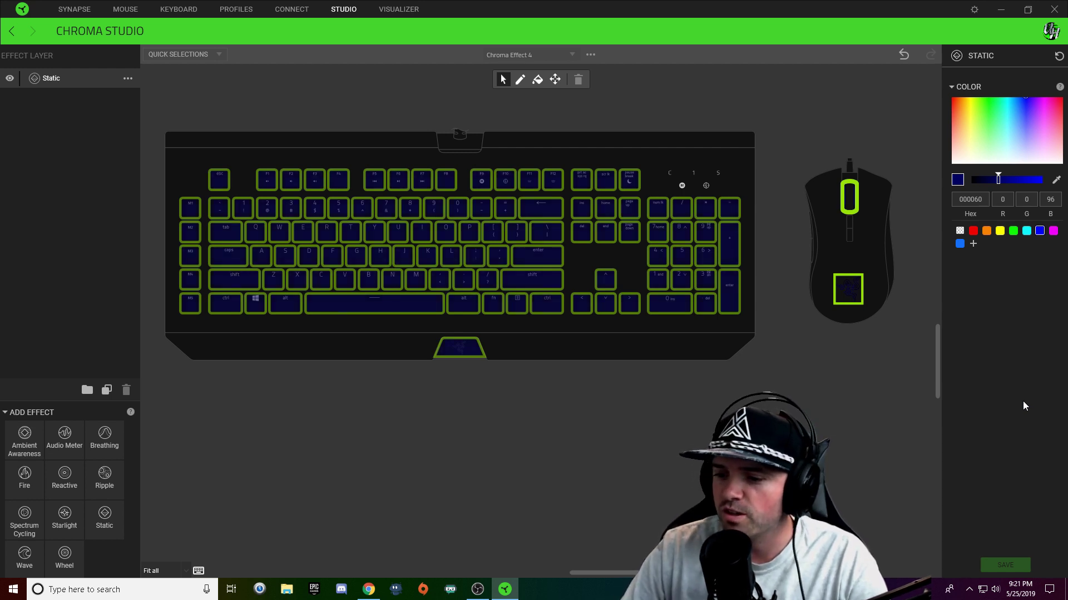
left_click(216, 446)
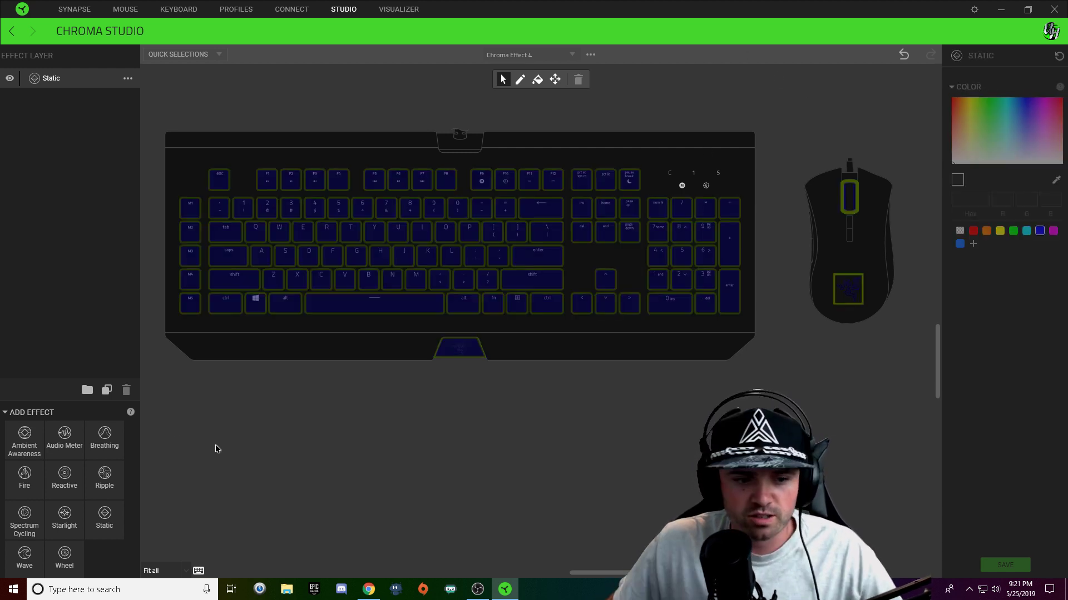
Step: Add a Wave layer and assign M5, Caps Lock, Tab, 2, F2, F, 6, F5, M, H and O to it
left_click(20, 566)
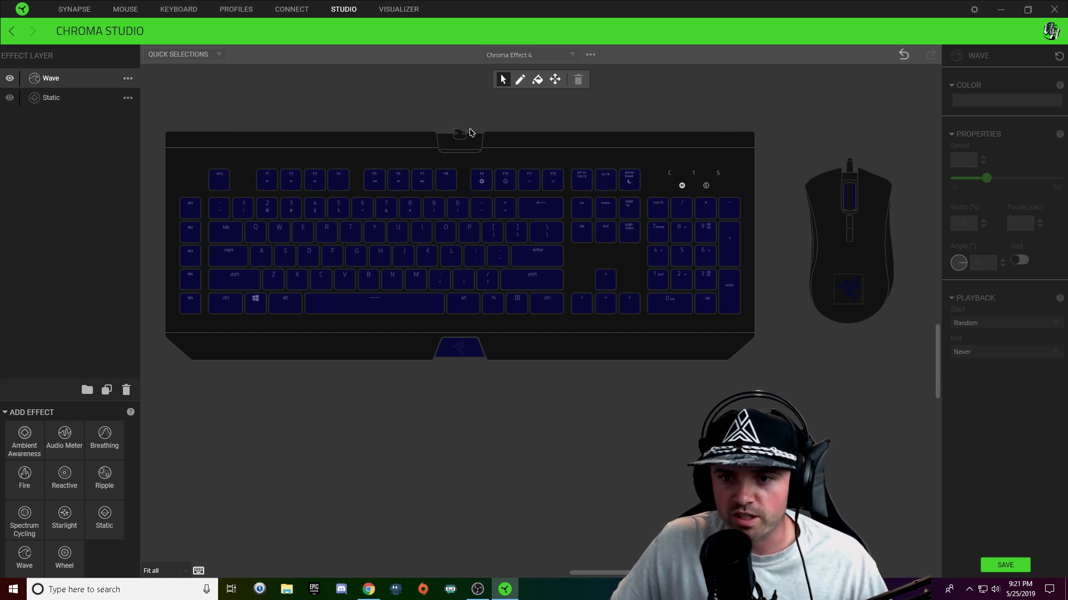
left_click(190, 300)
left_click(228, 255, "ctrl")
left_click(225, 231, "ctrl")
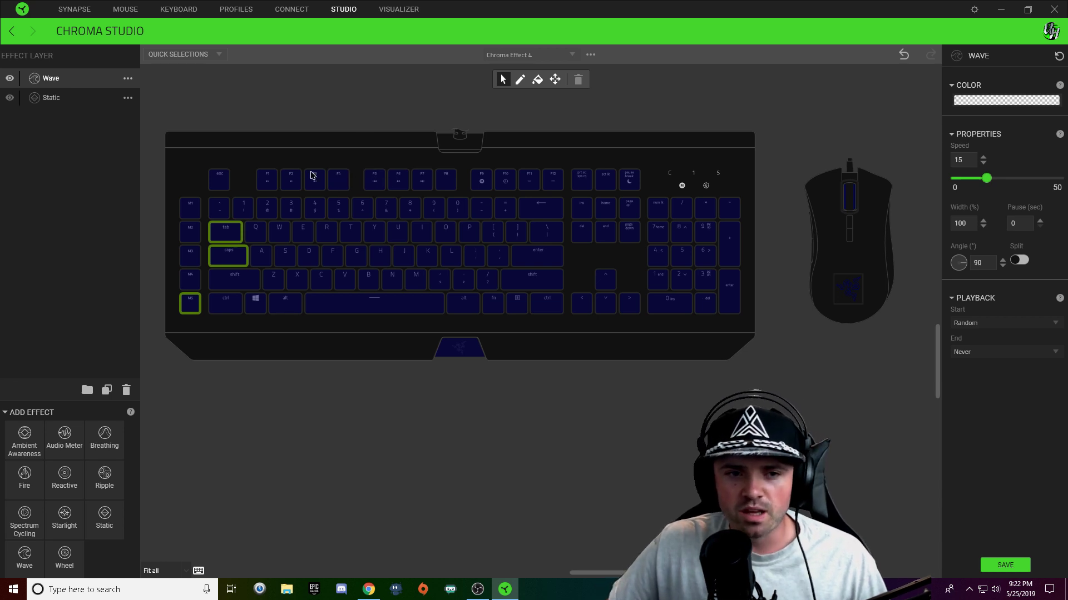
left_click(267, 208)
left_click(290, 179)
left_click(330, 251)
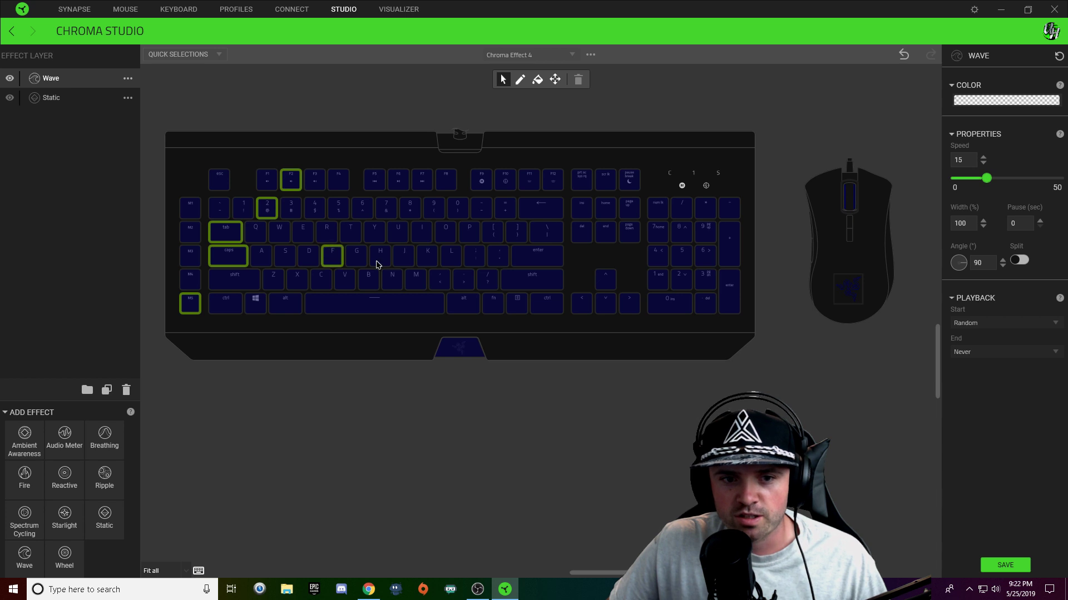
left_click(360, 210)
left_click(375, 180)
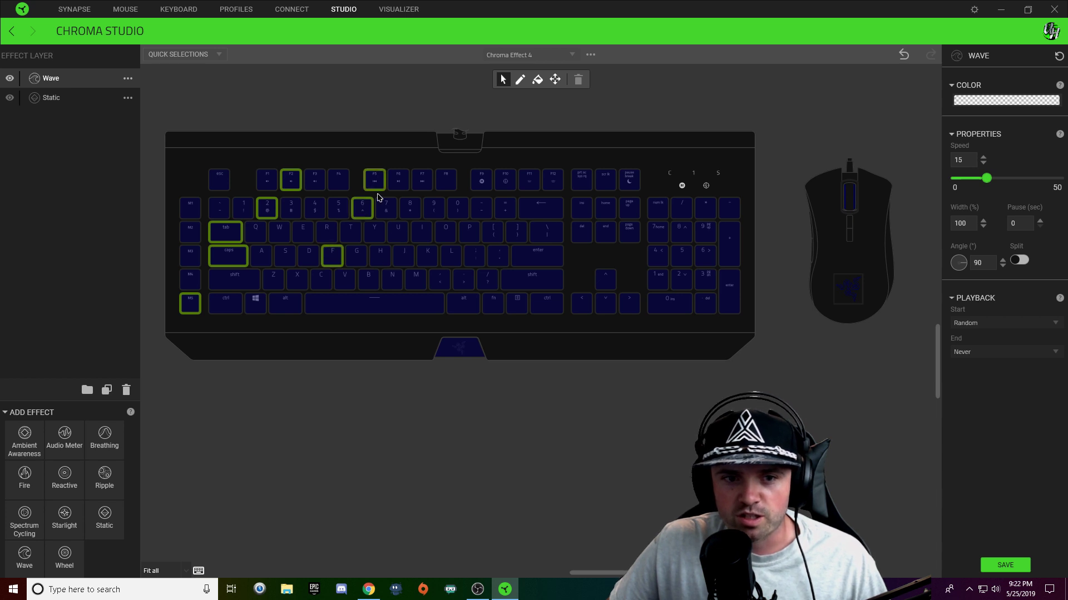
left_click(415, 277)
left_click(378, 255)
left_click(443, 231)
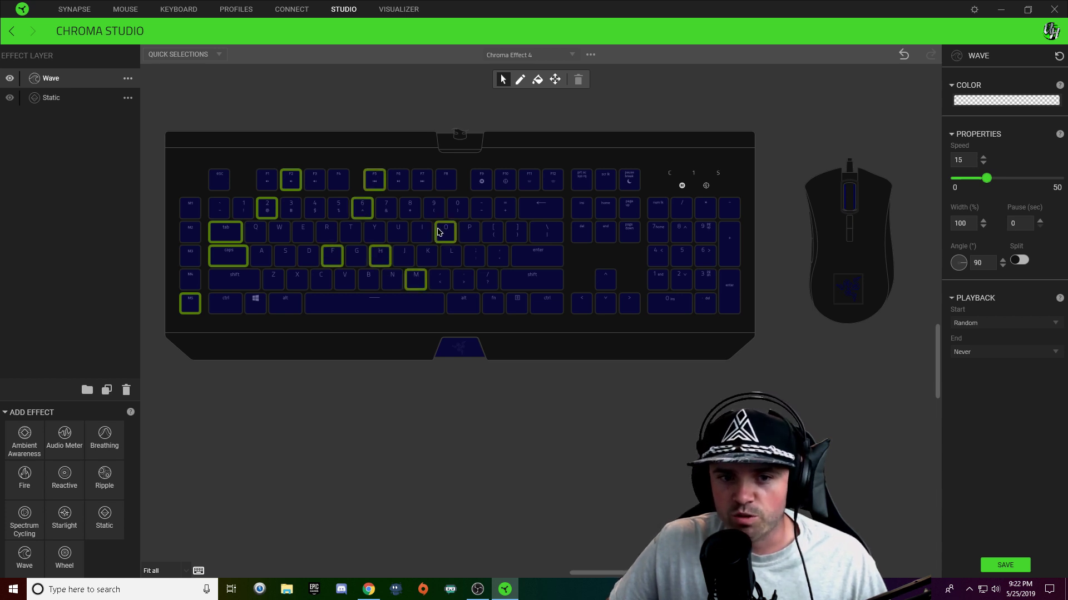
Step: Add F9, =, ', left arrow, Pause, End, numpad 7, 3, + and the underglow and mouse logos
left_click(483, 182)
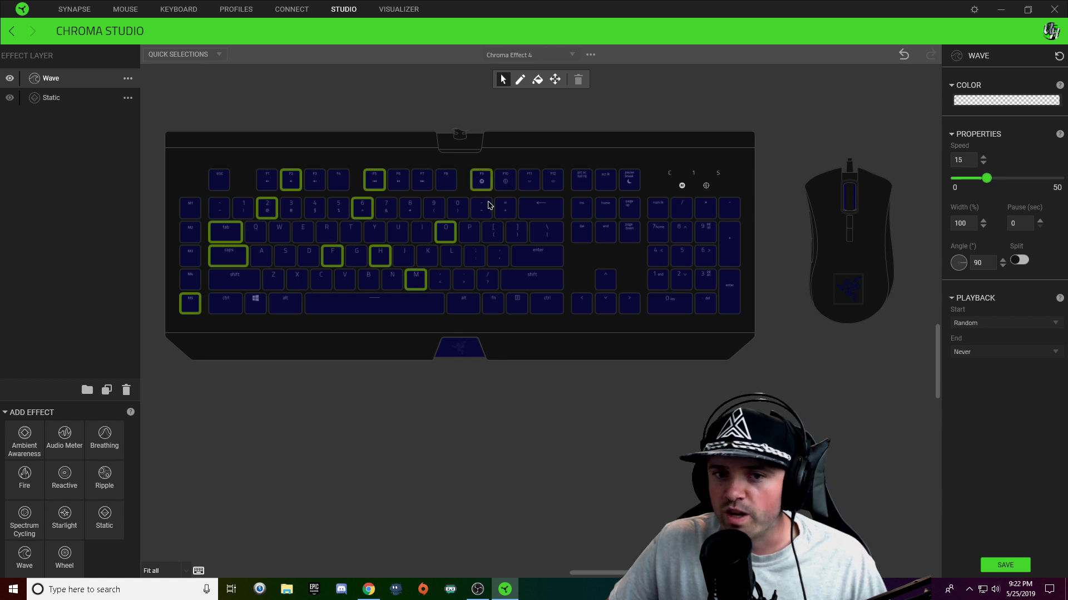
left_click(503, 210)
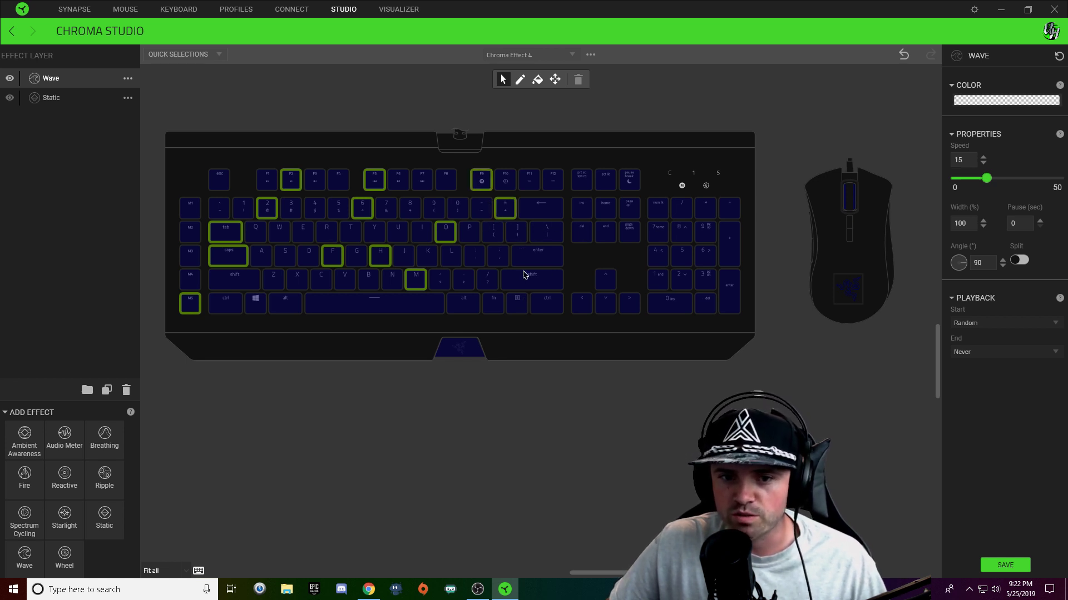
left_click(497, 255)
left_click(581, 304)
left_click(629, 179)
left_click(605, 231)
left_click(658, 232)
left_click(705, 280)
left_click(729, 244)
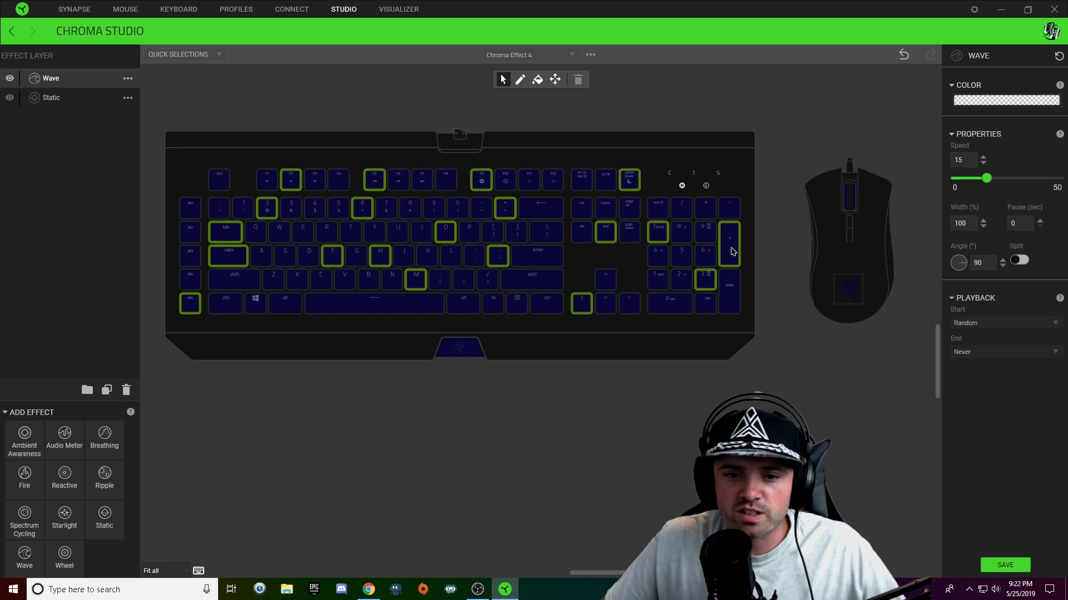
left_click(473, 350)
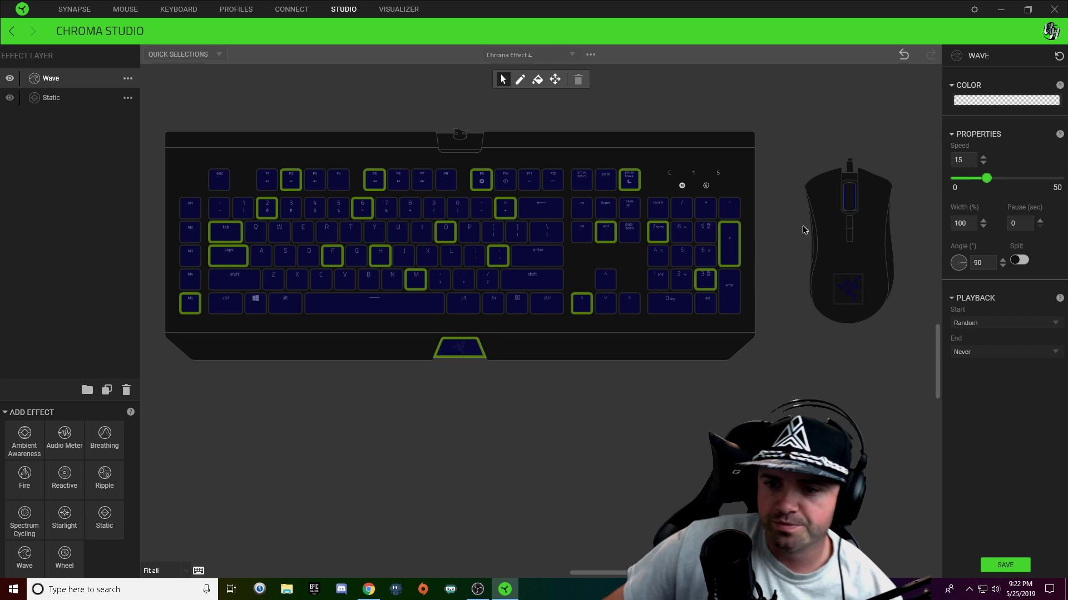
left_click(849, 289)
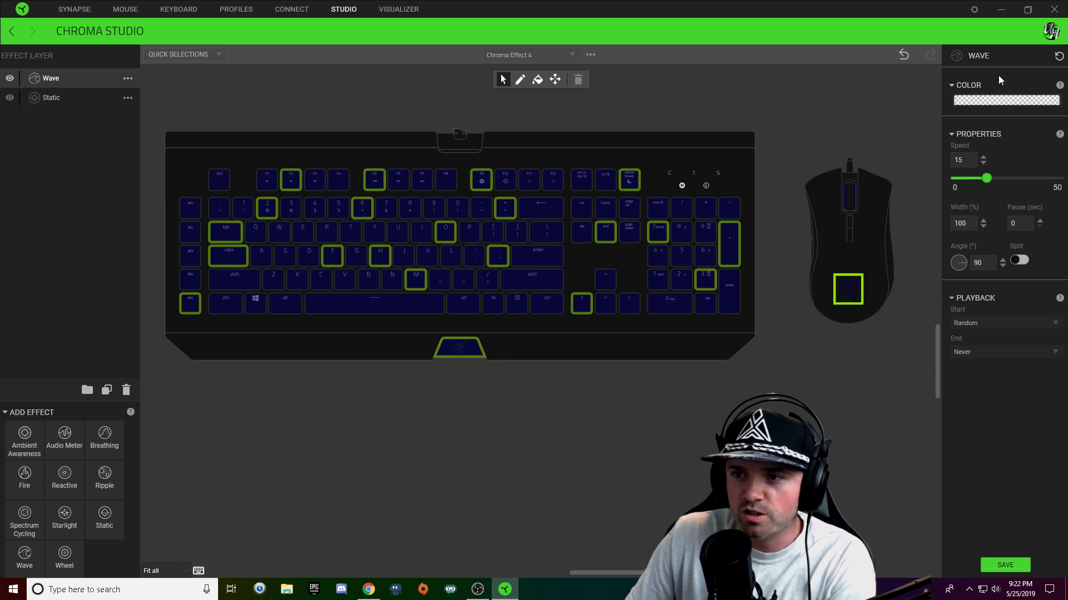
left_click(1007, 102)
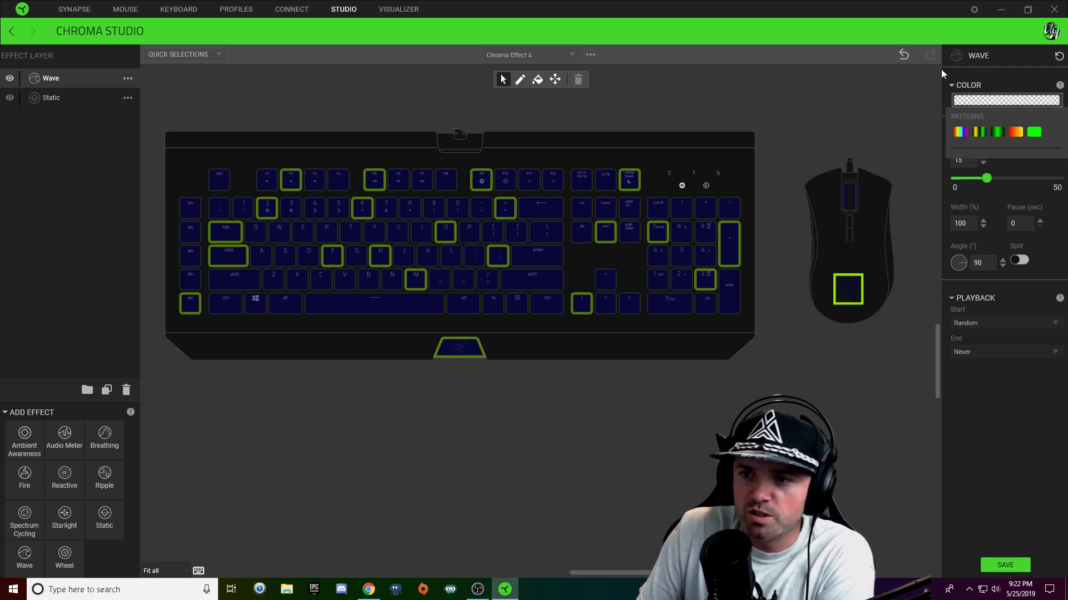
Step: Set the wave colour to a slightly deeper red (FF2F01)
left_click(1033, 132)
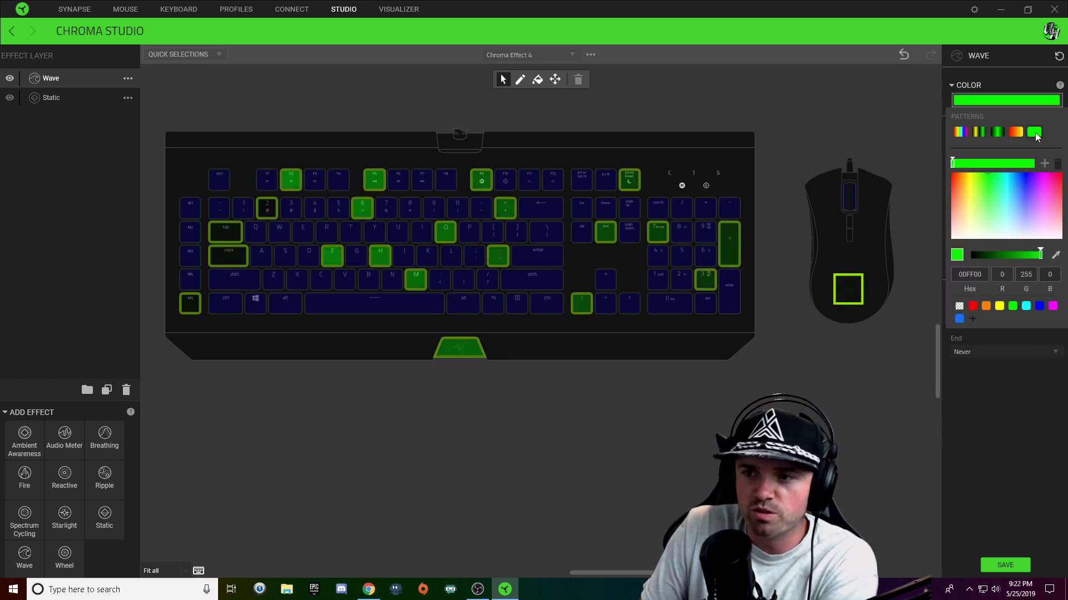
left_click(986, 306)
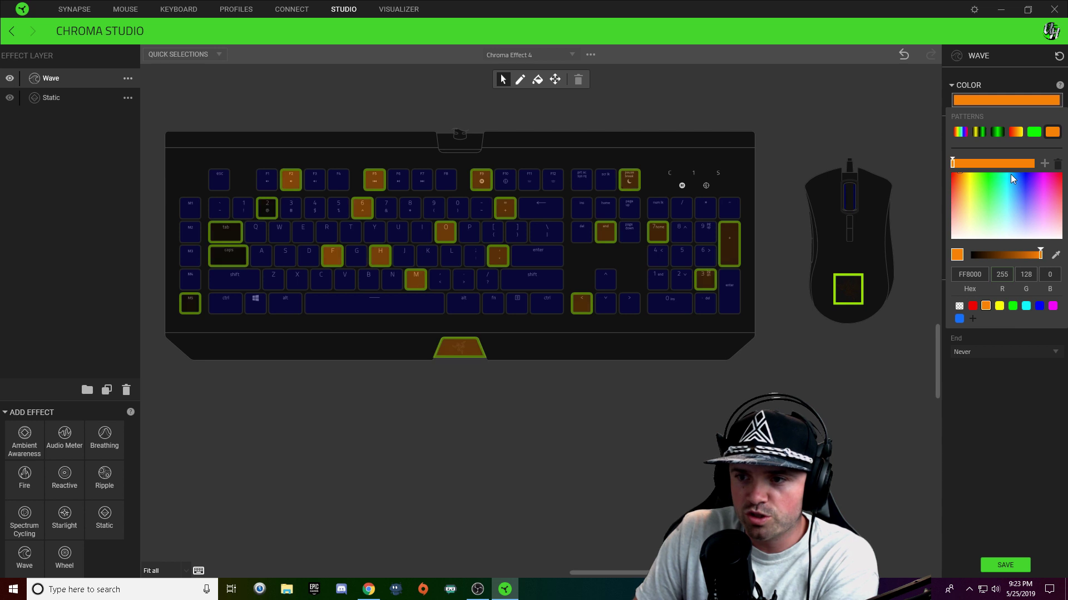
left_click(959, 175)
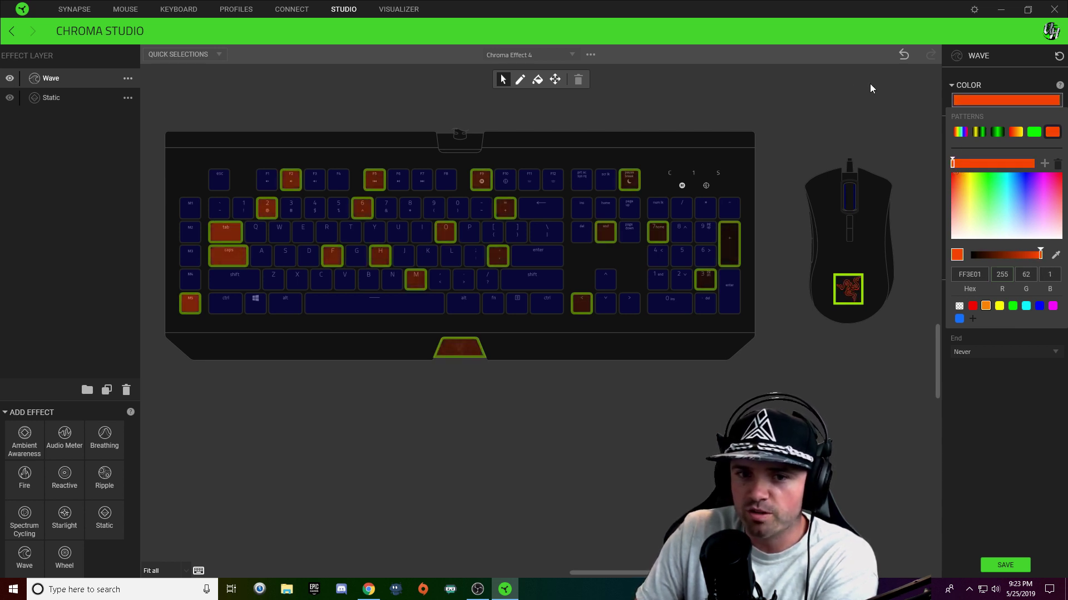
left_click(955, 175)
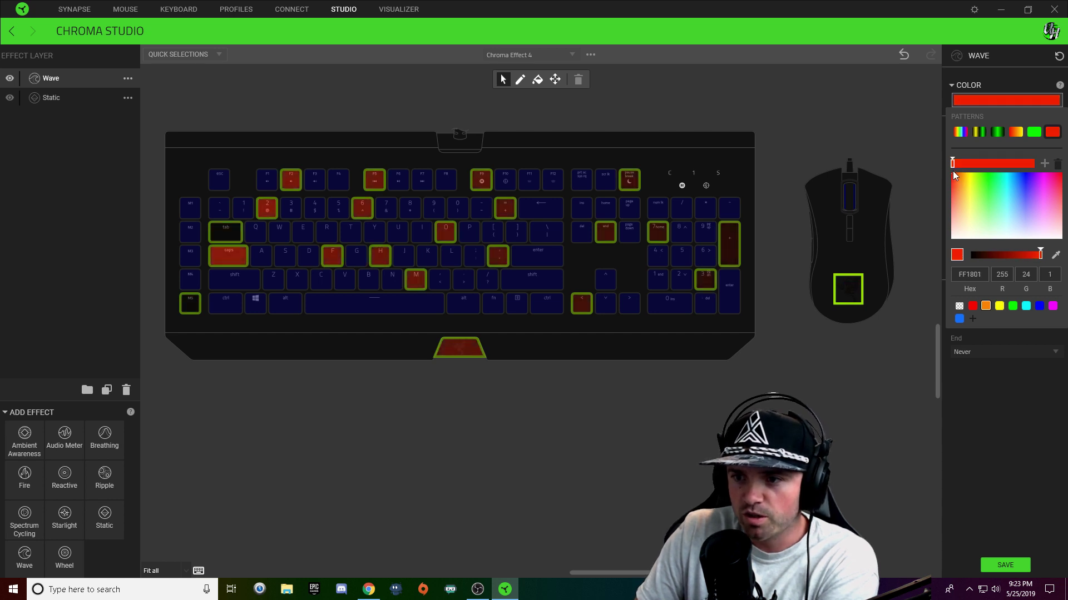
left_click(953, 174)
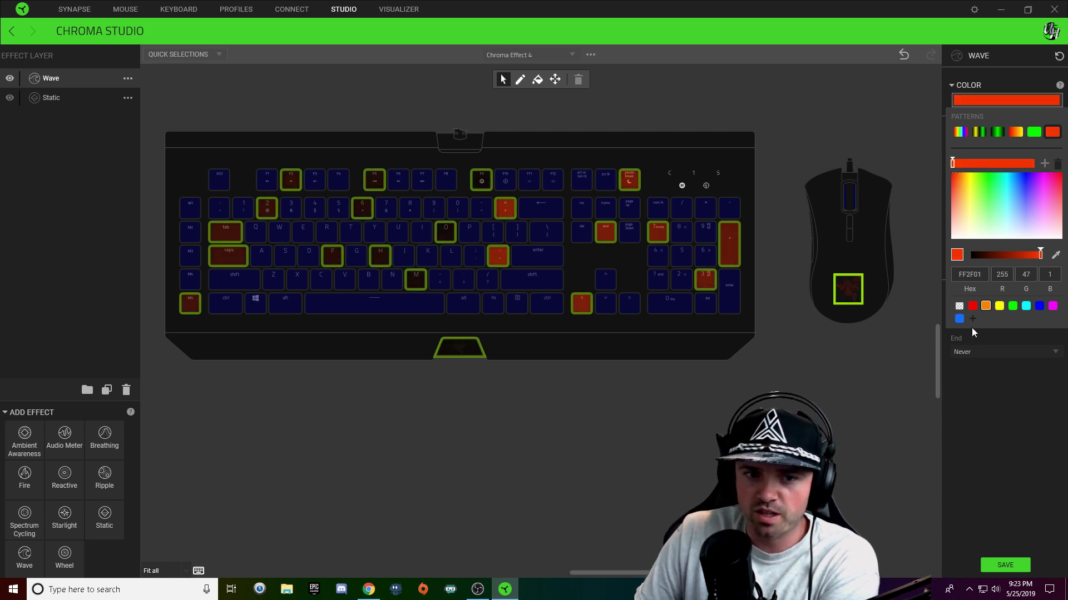
left_click(1026, 442)
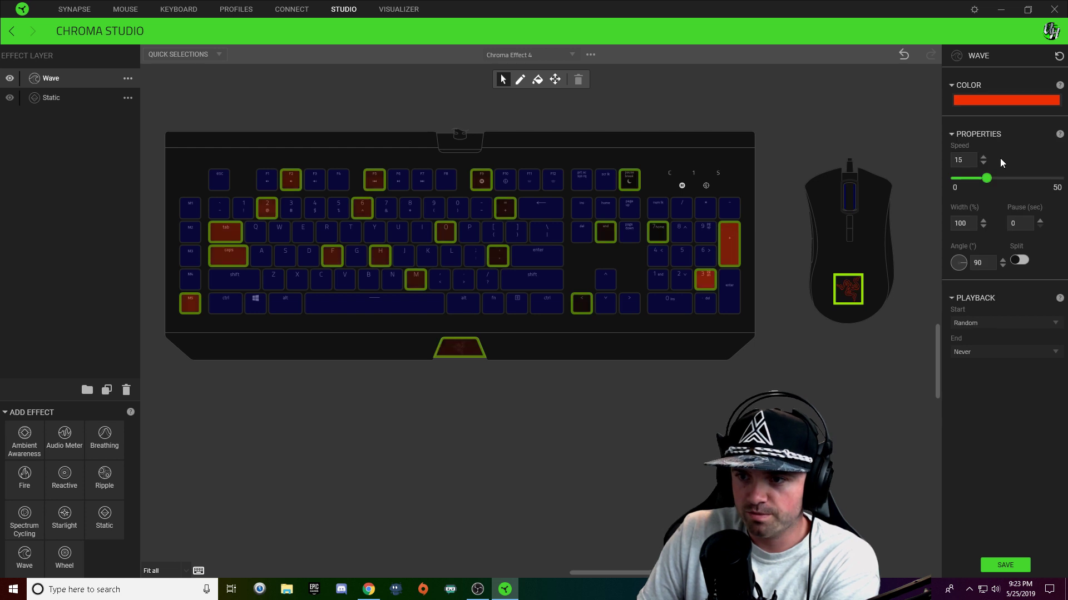
Step: Set the red wave's width to 200% and pause to 3 seconds, then save
double_click(960, 223)
type("20")
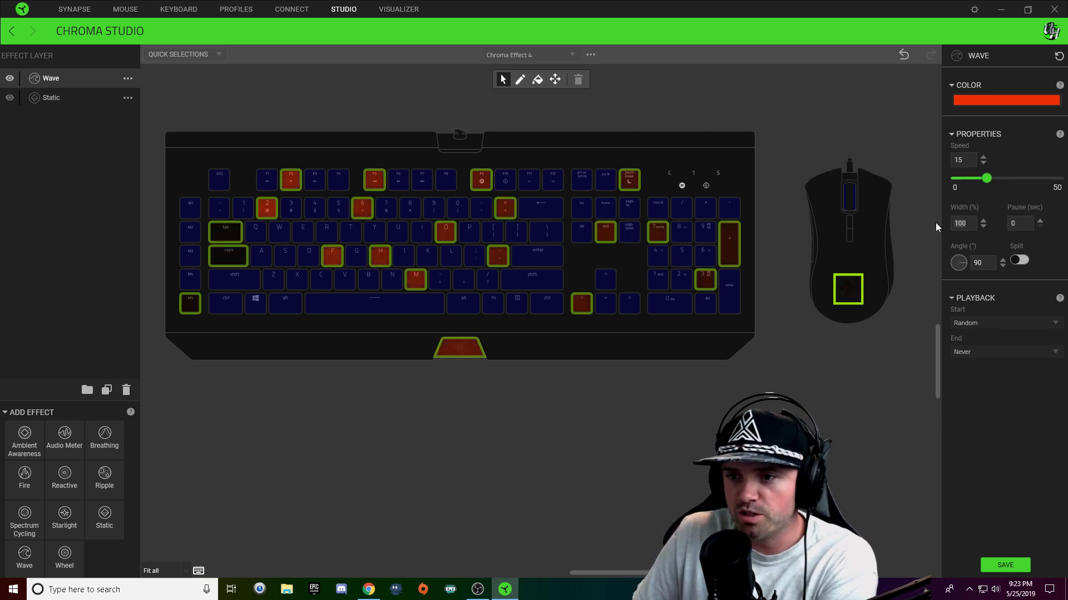
type("0")
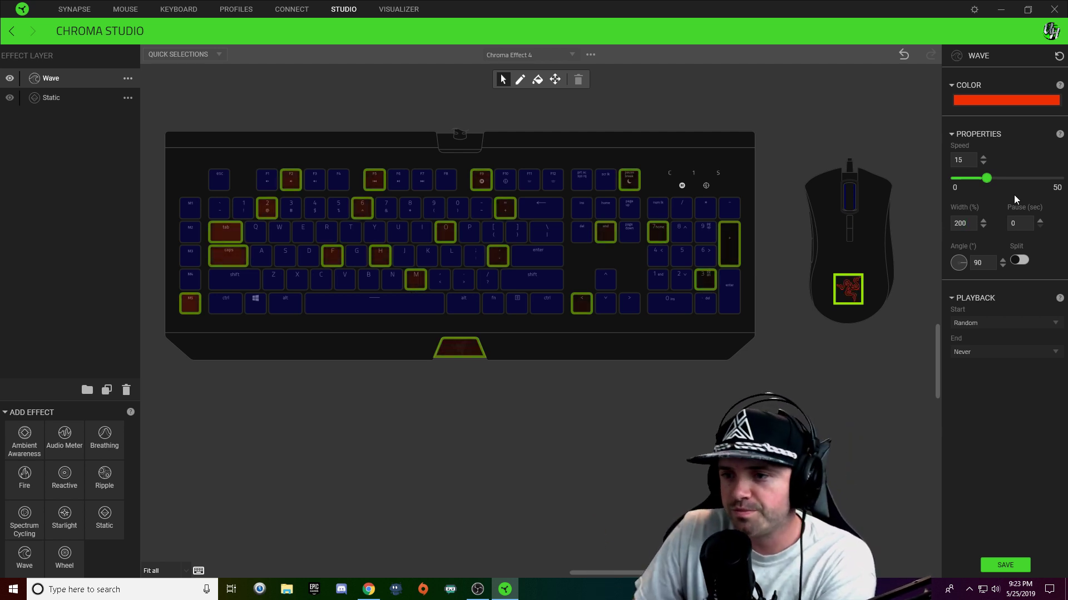
type("3")
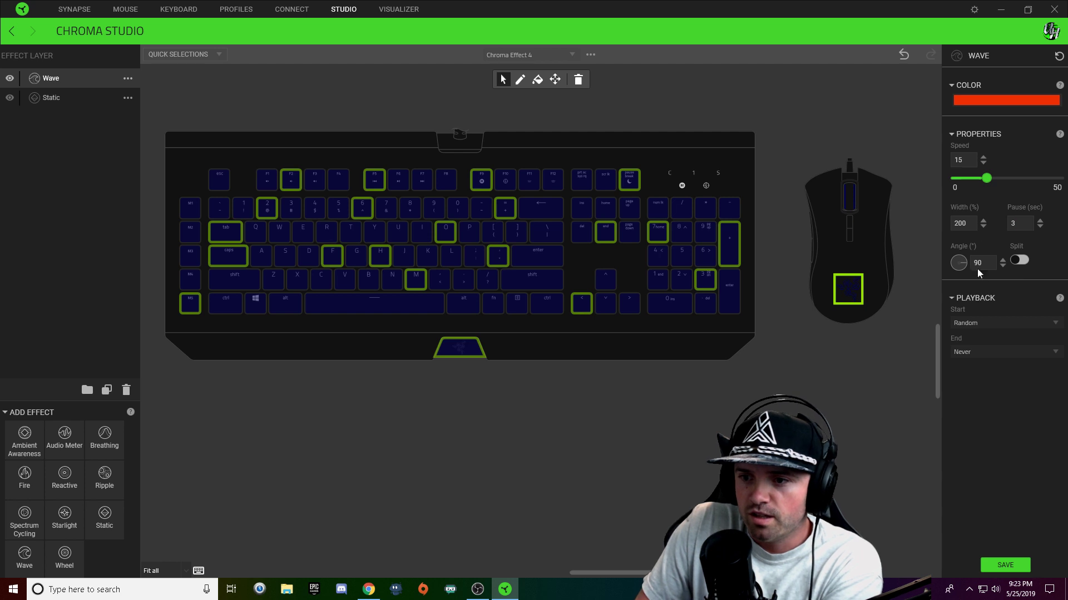
left_click(1006, 567)
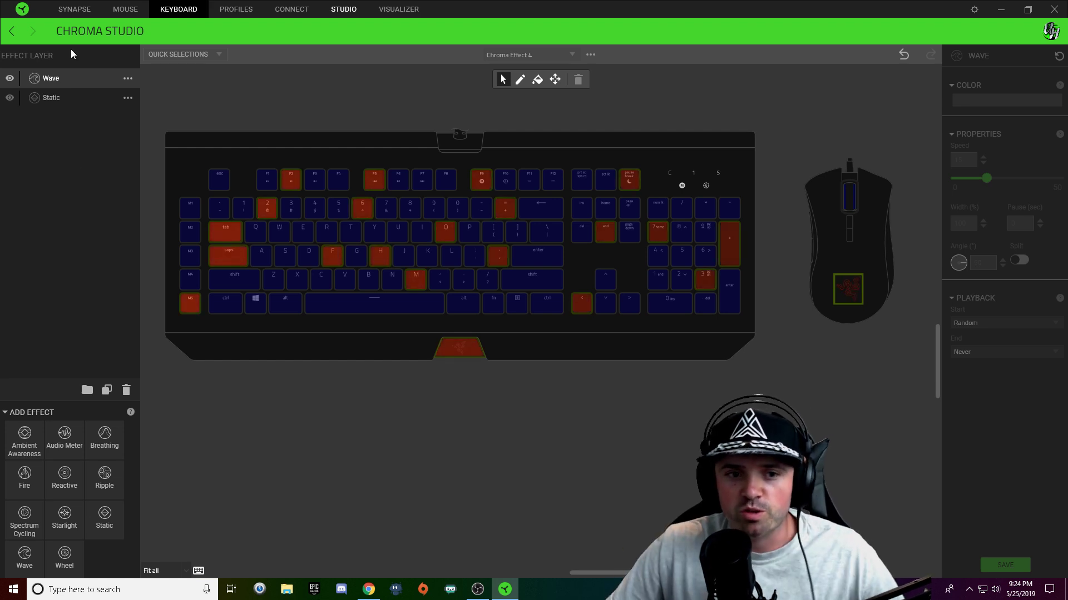
Step: Start a new key group with the M1 key and set its wave colour to cyan
left_click(226, 232)
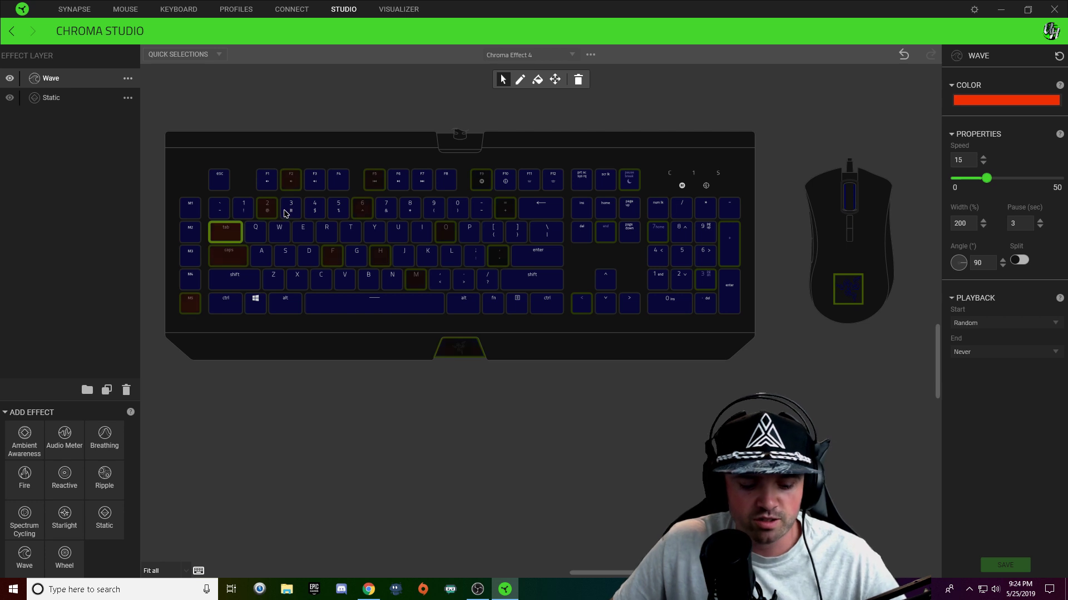
left_click(406, 119)
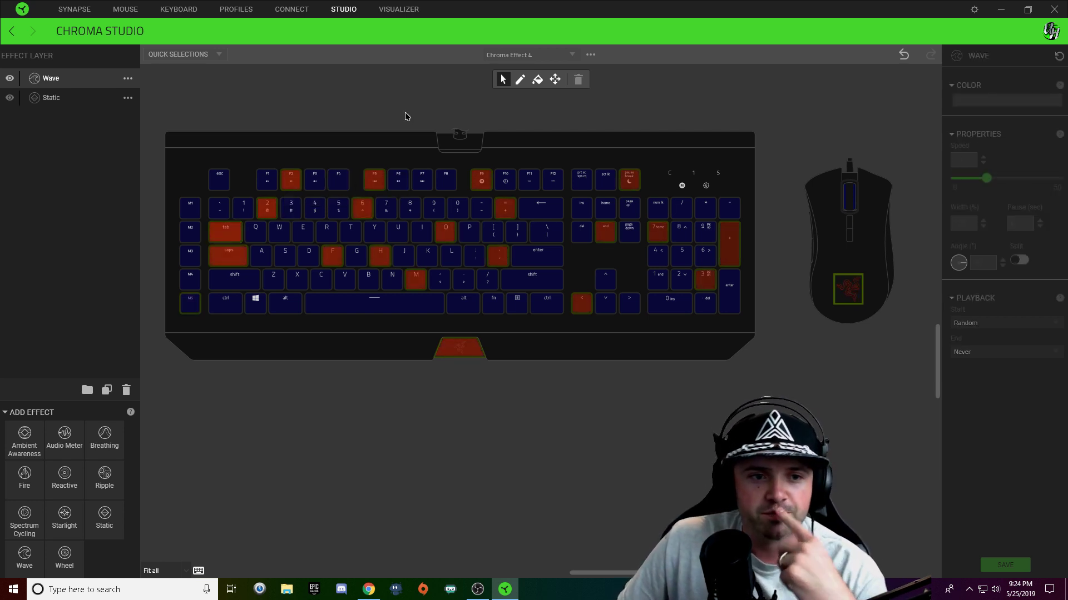
left_click(190, 209)
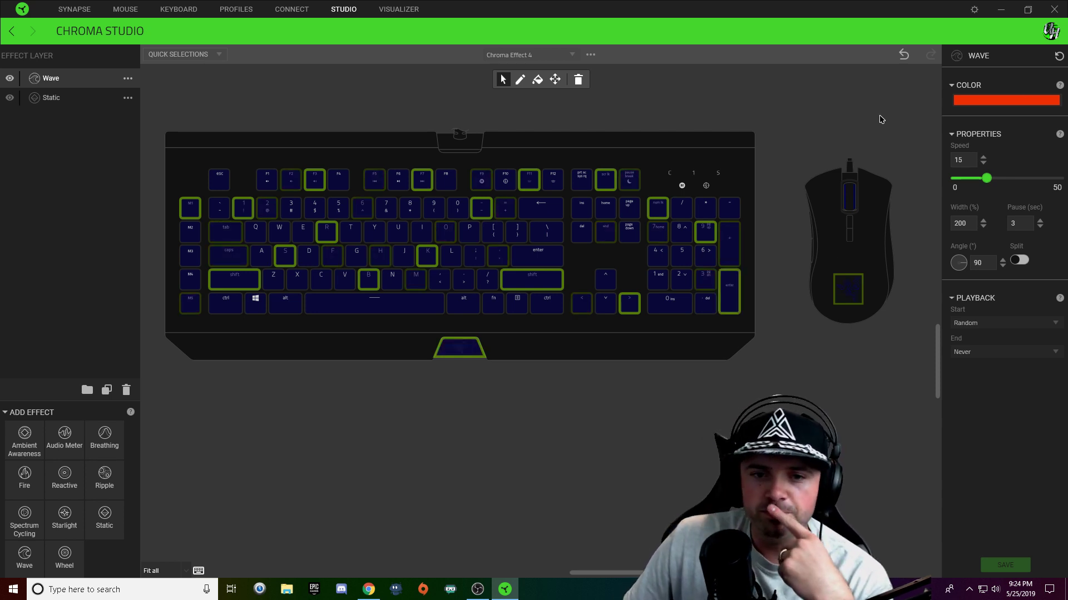
left_click(980, 101)
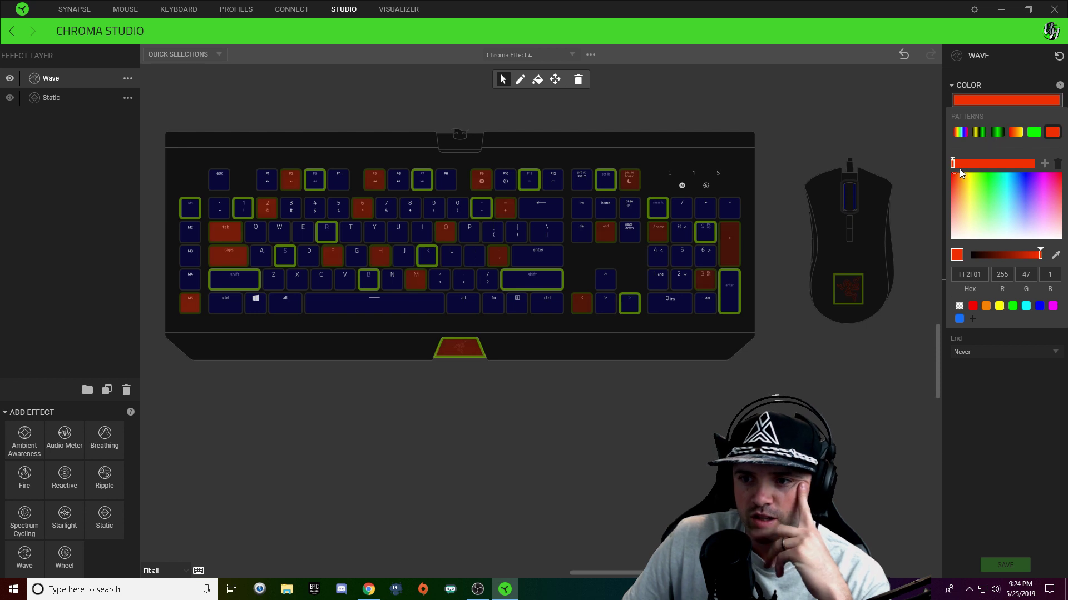
left_click(1008, 276)
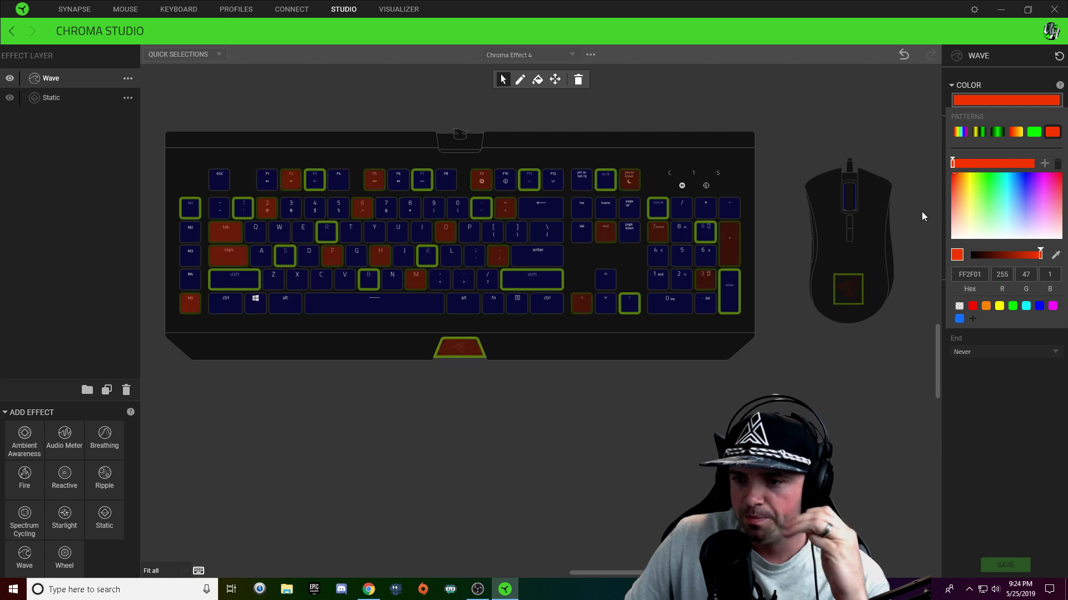
left_click(1026, 306)
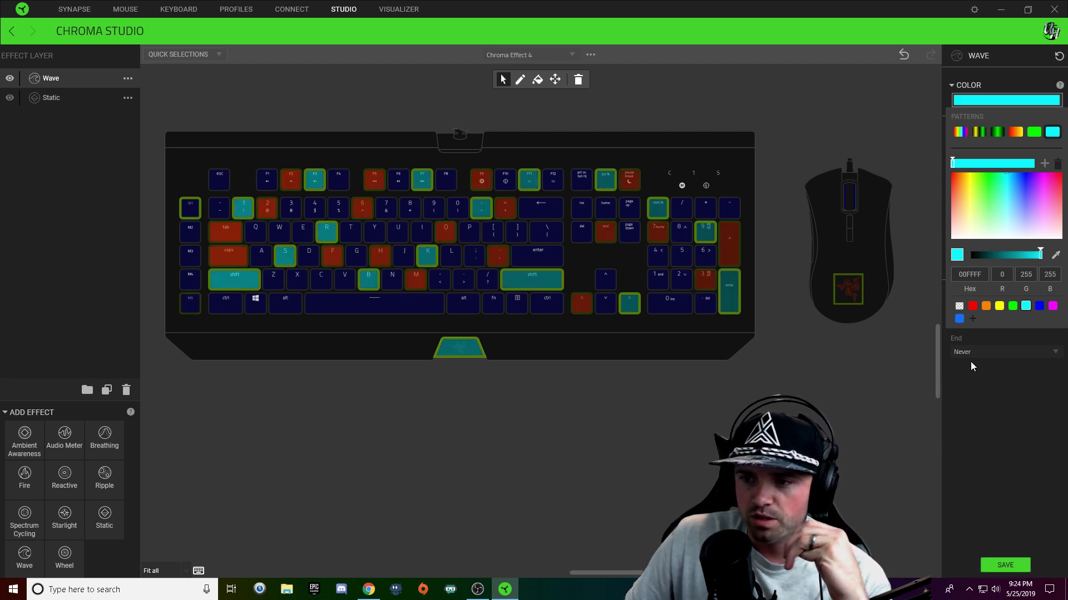
left_click(1025, 422)
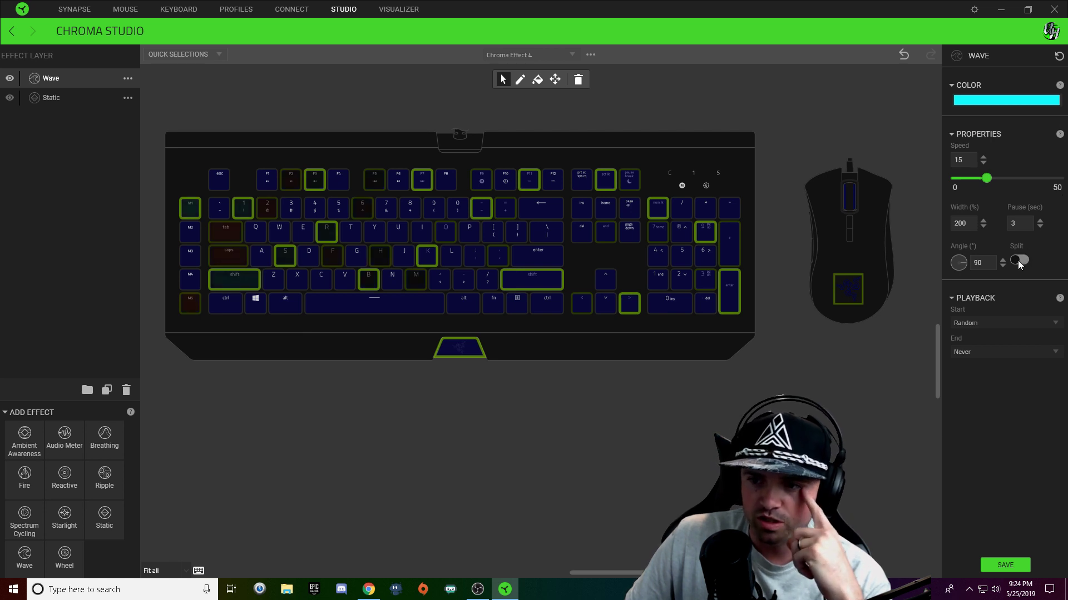
Step: Turn on split and set speed 13 for the cyan wave, save, and clear the selection
left_click(1019, 261)
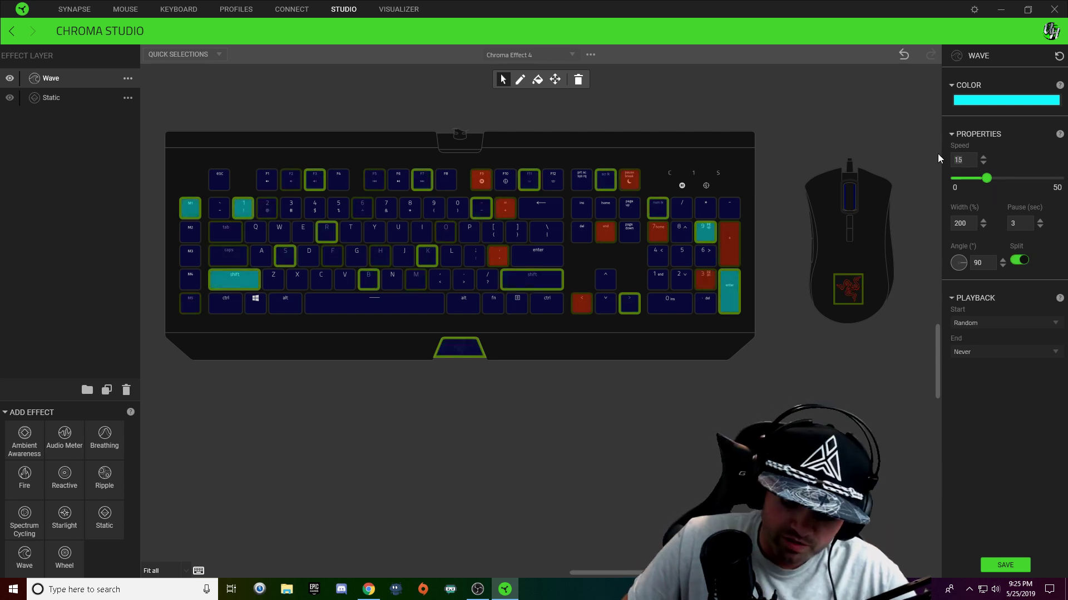
type("13")
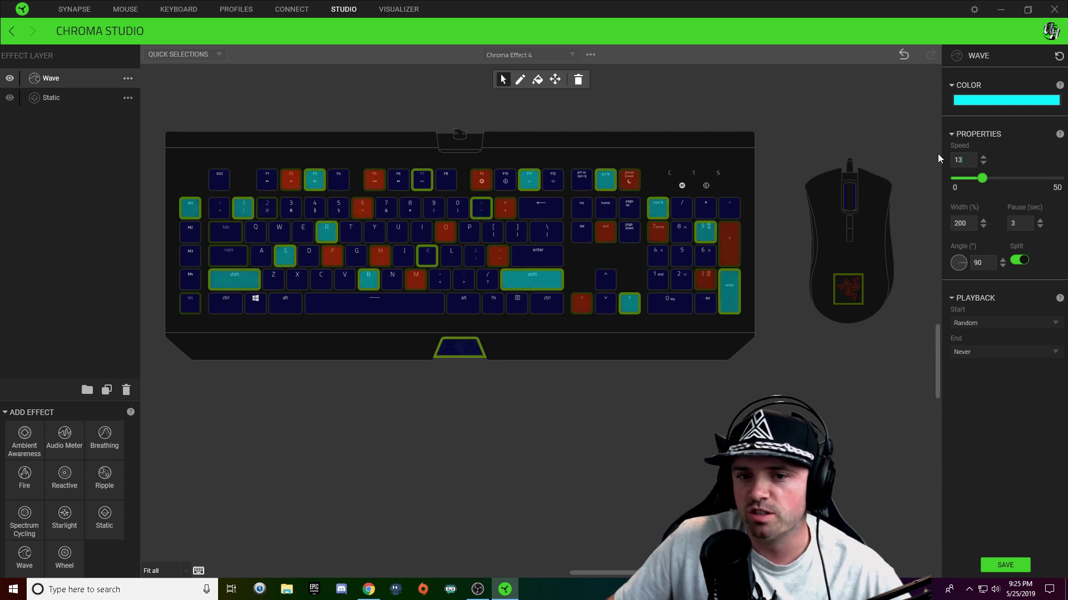
left_click(1013, 563)
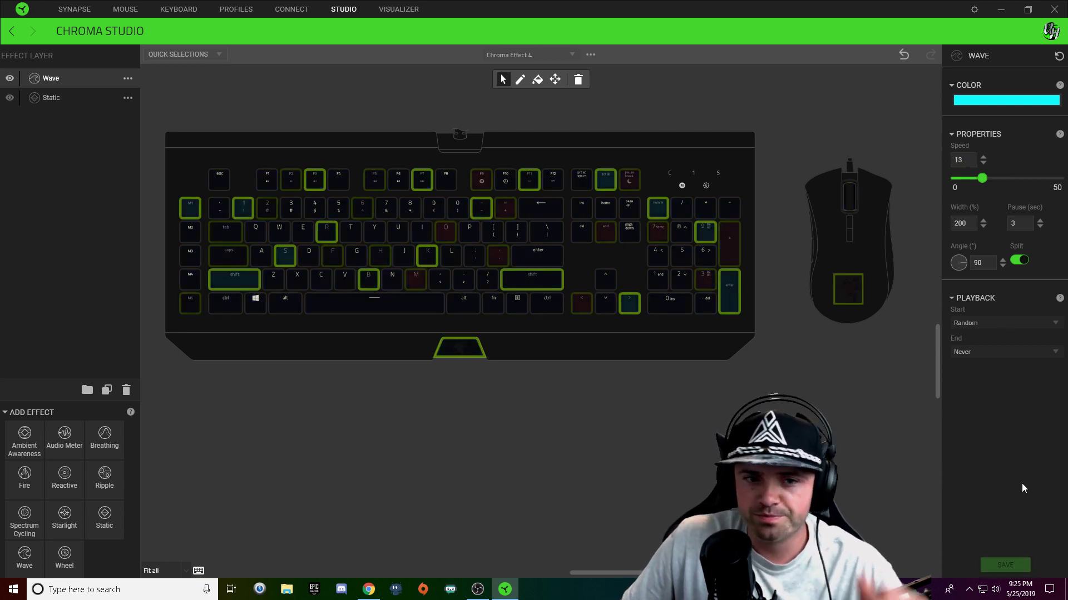
left_click(807, 115)
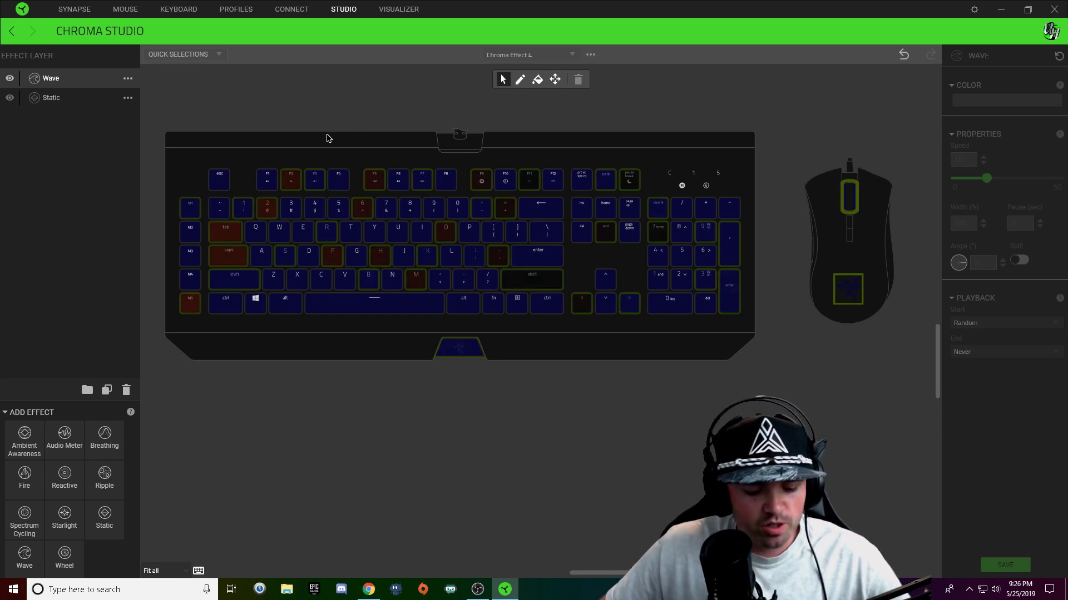
Step: Start another key group with the M3 key and give its wave a light pink colour
left_click(191, 256)
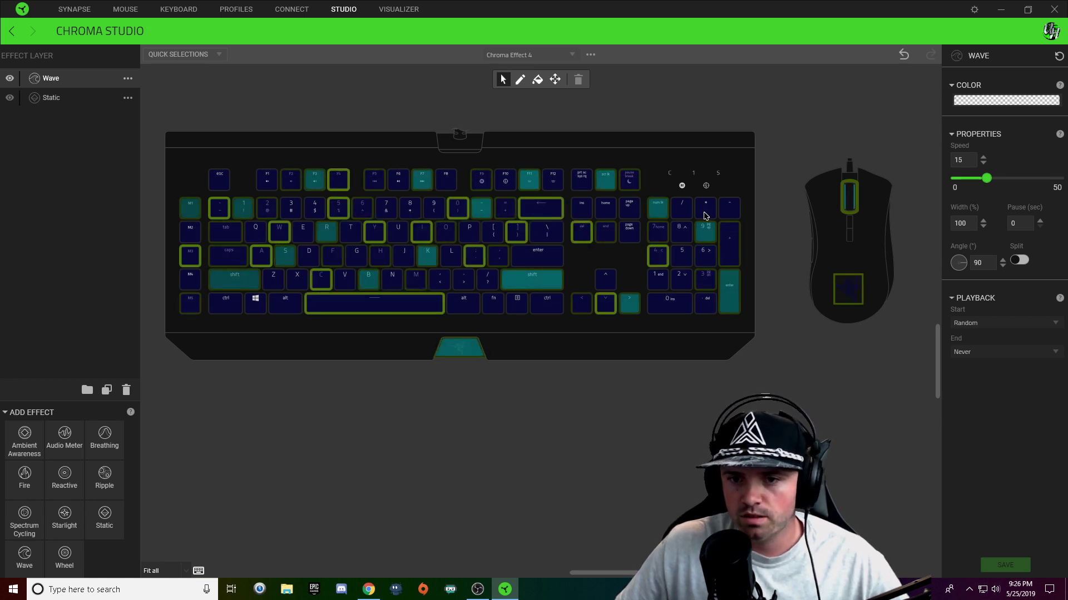
left_click(1000, 101)
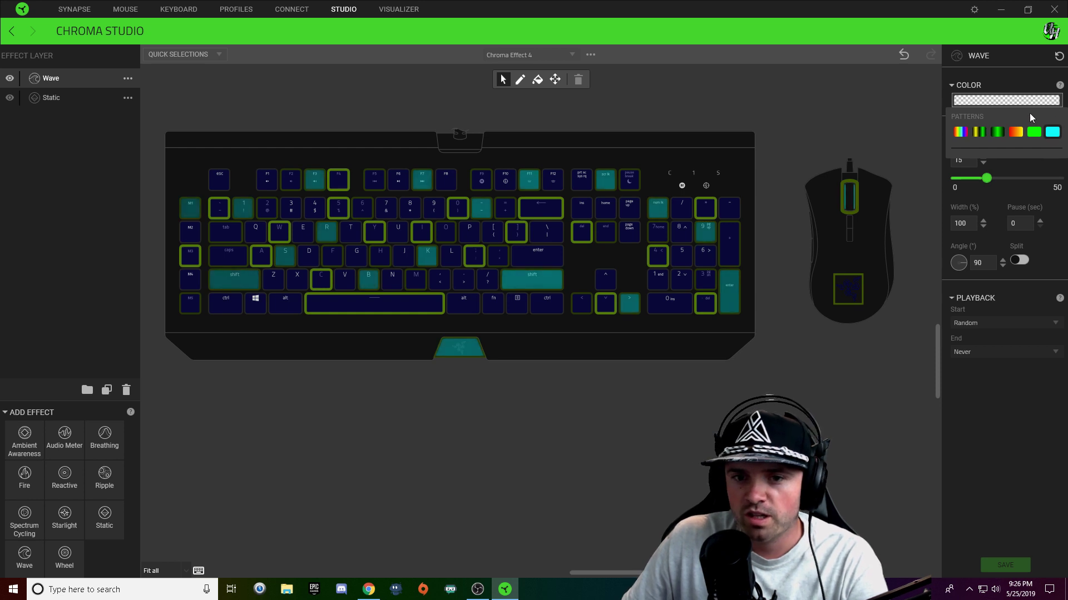
left_click(1033, 131)
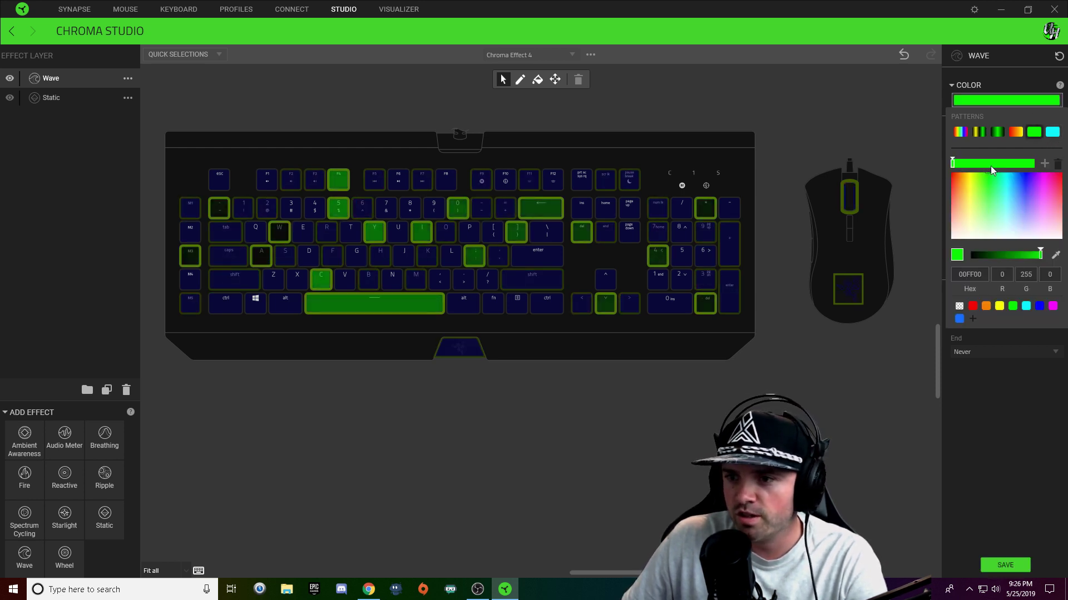
left_click(1052, 307)
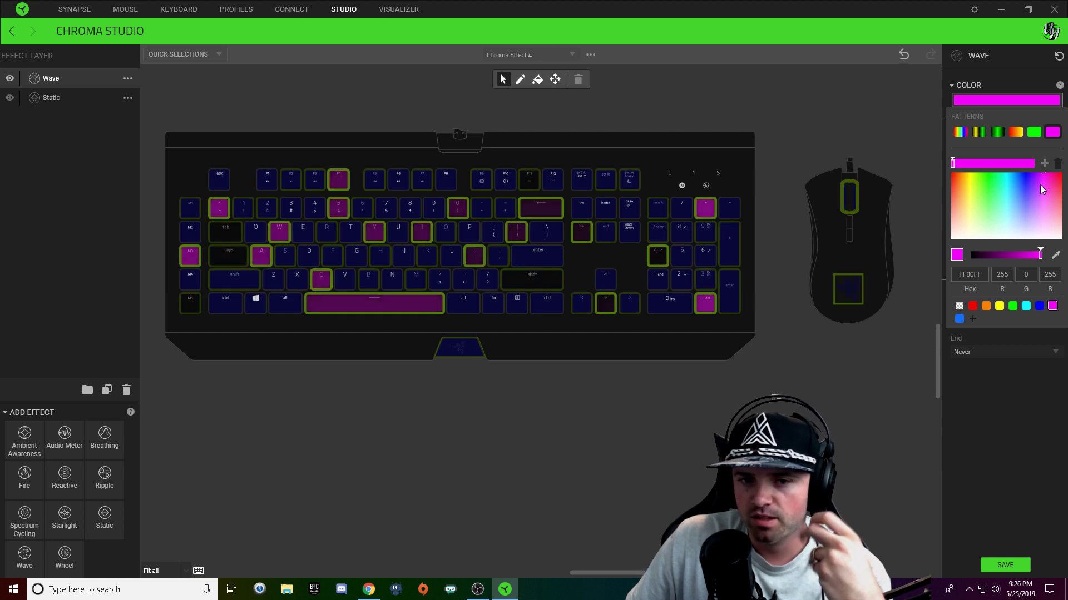
mouse_move(1042, 184)
left_mouse_down()
mouse_move(1042, 173)
mouse_move(1044, 198)
left_mouse_up()
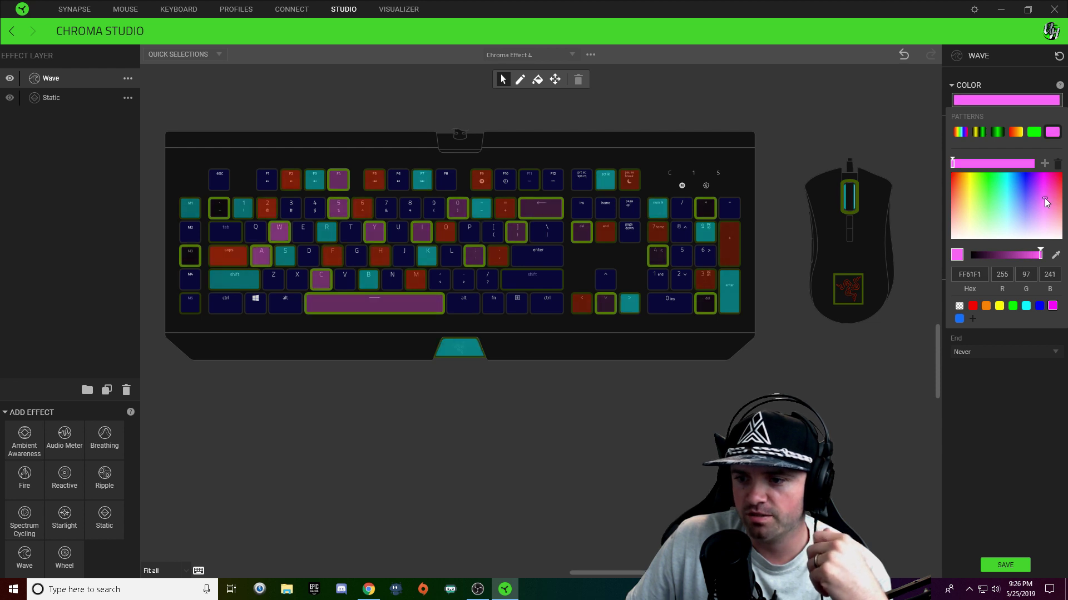
left_click(1004, 565)
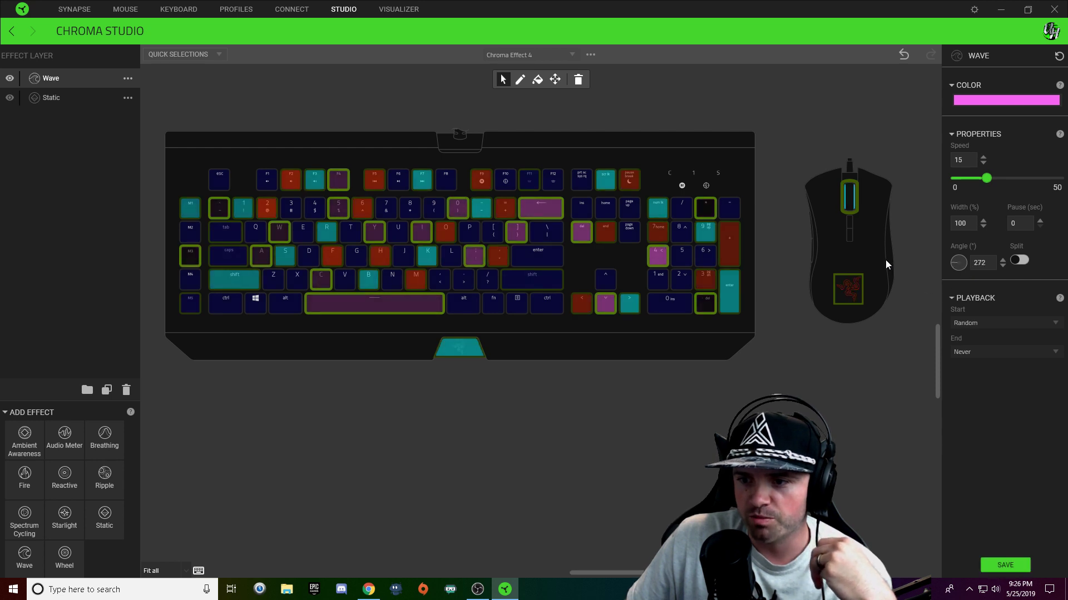
Step: Set the pink wave's angle to 272, pause to 3 seconds and width to 210%
left_click_drag(957, 267, 946, 262)
double_click(1013, 224)
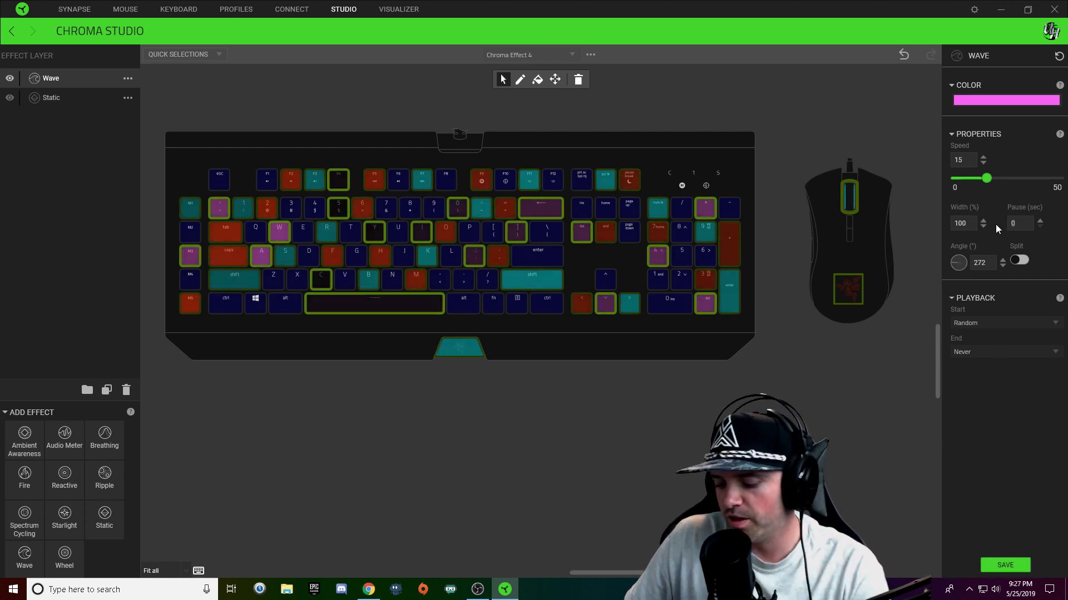
type("3")
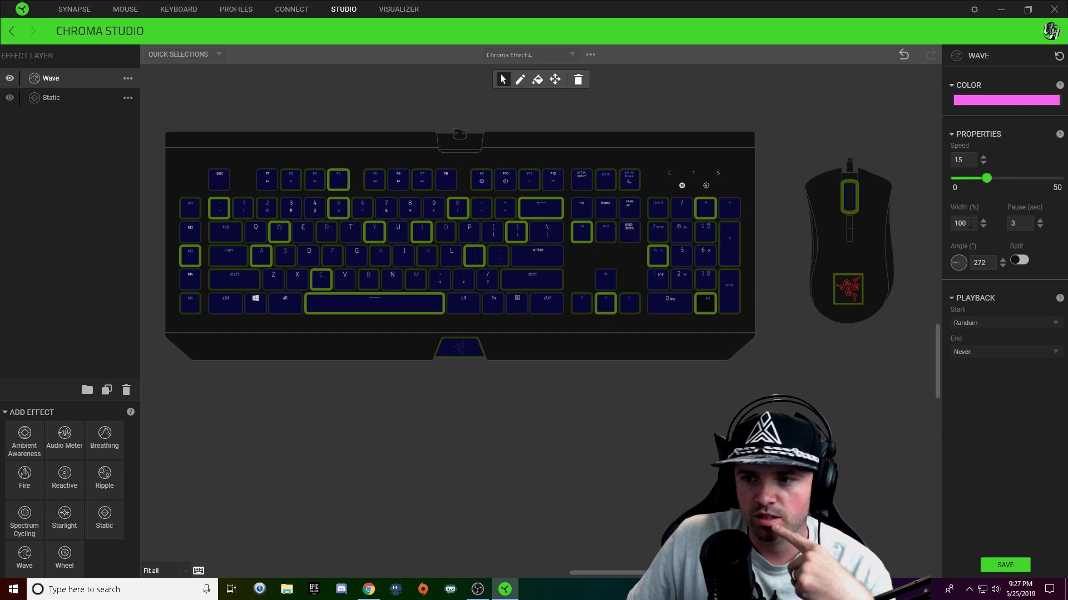
type("2")
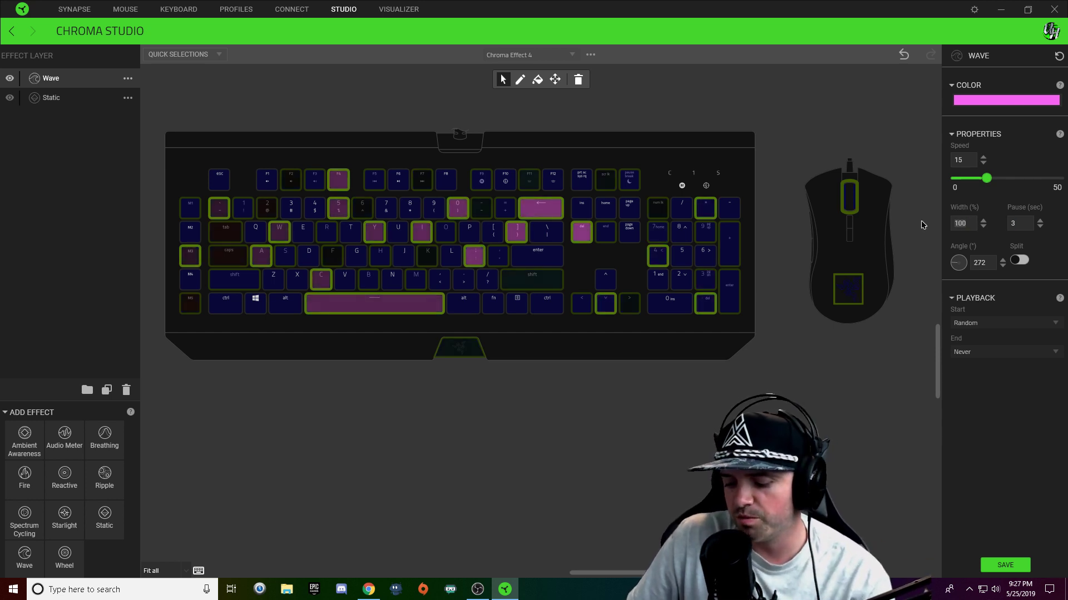
type("10")
key("Tab")
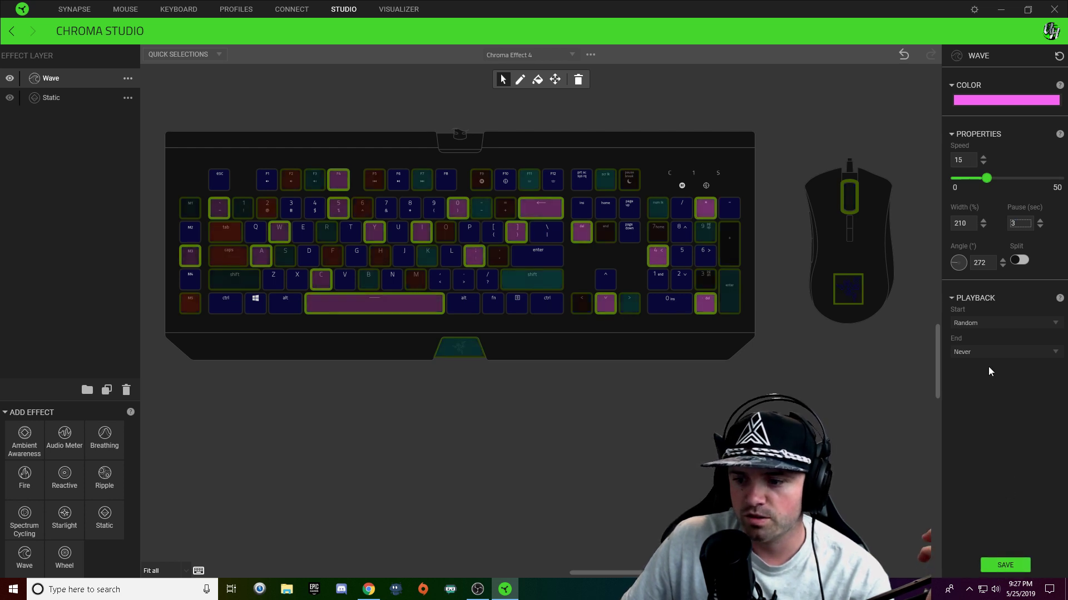
key("Return")
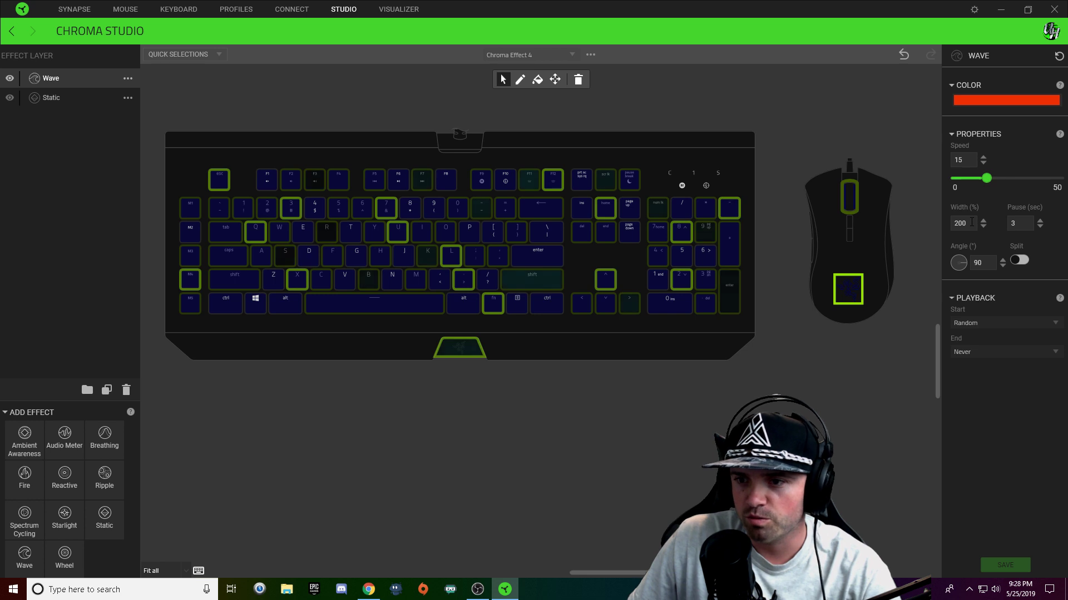
Step: Turn on split, set the angle to 269 and change the wave colour to magenta FF00FF
left_click(1024, 259)
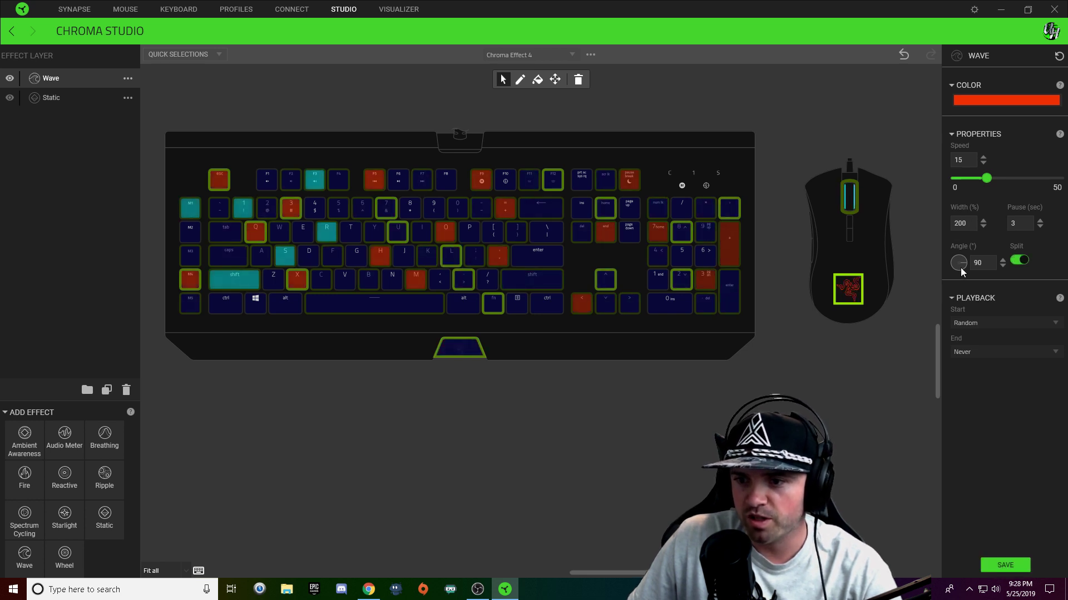
left_click_drag(926, 269, 919, 264)
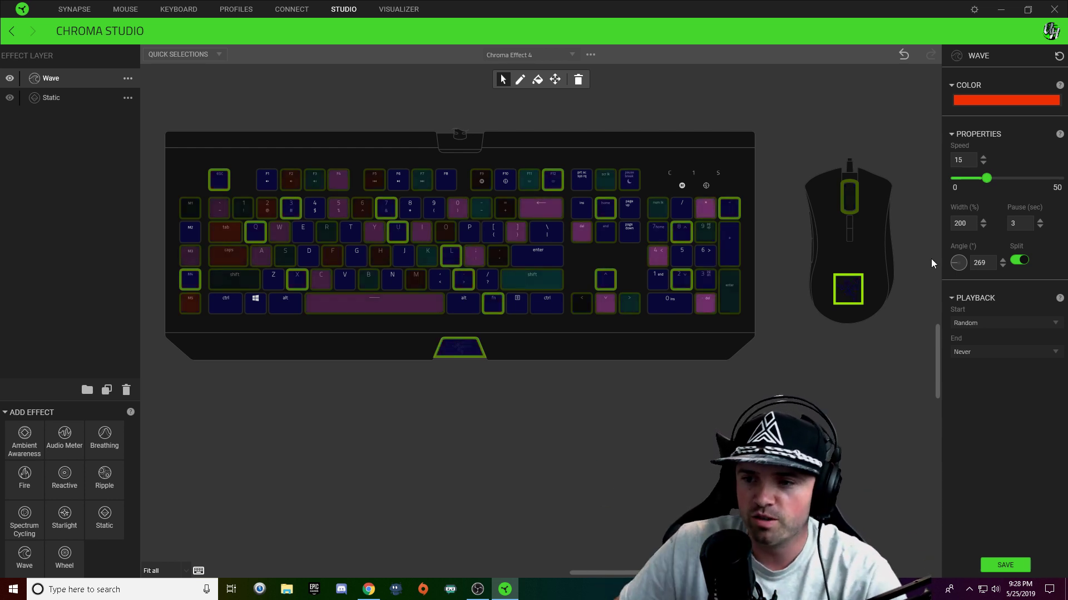
left_click(982, 101)
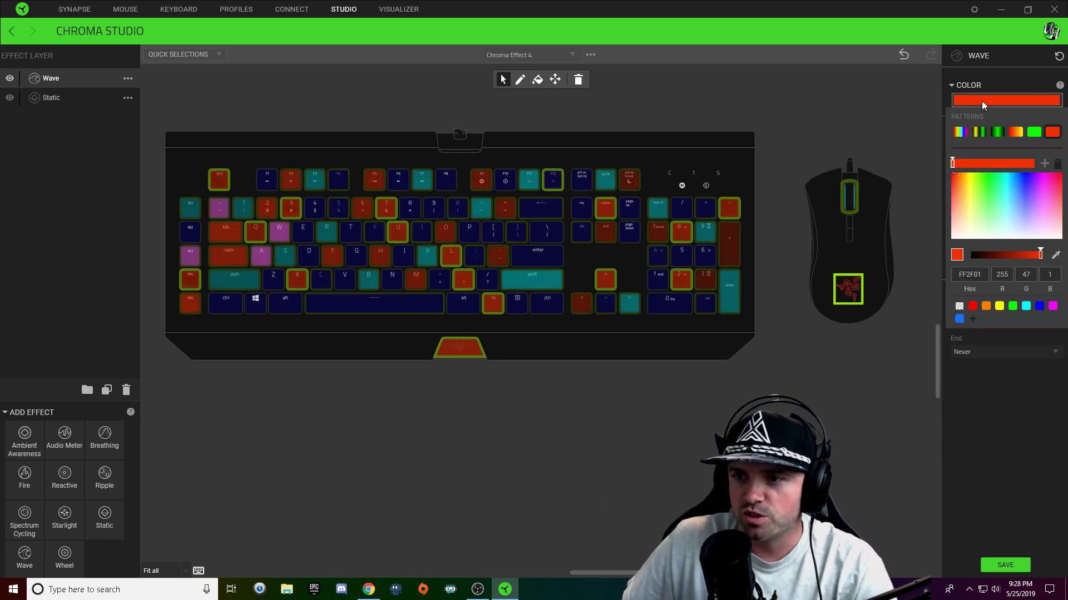
left_click(1052, 305)
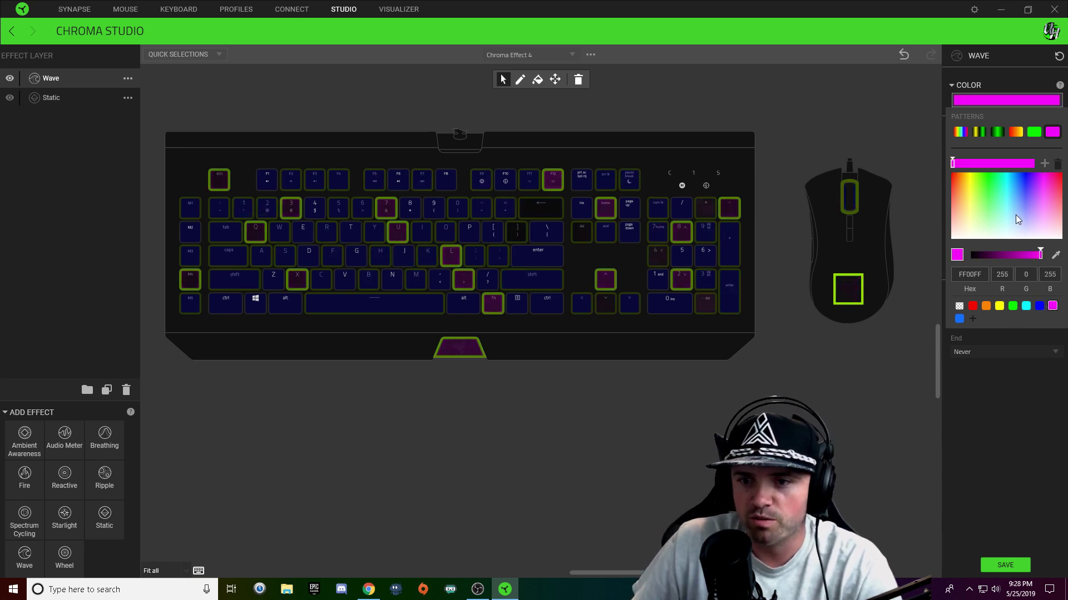
left_click(991, 430)
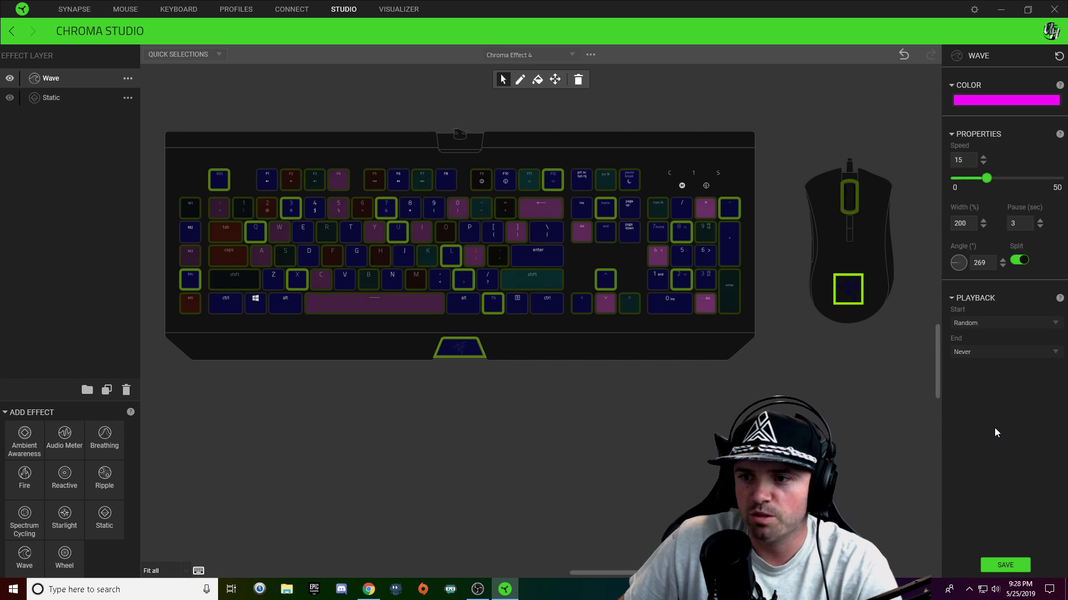
Step: Set the magenta wave's width to 205% and speed to 14
double_click(971, 227)
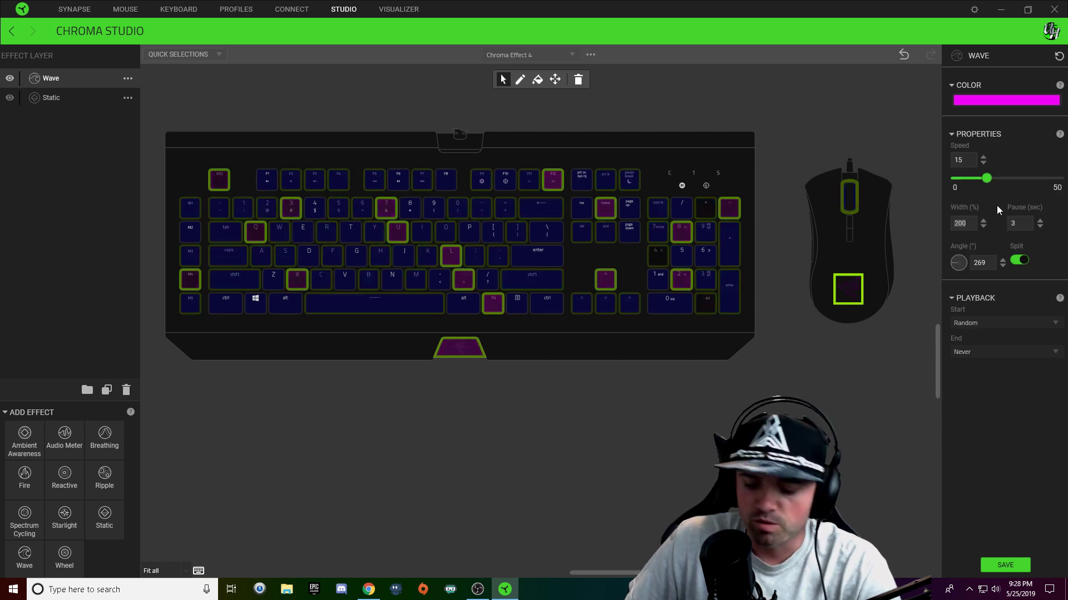
type("205")
key("Tab")
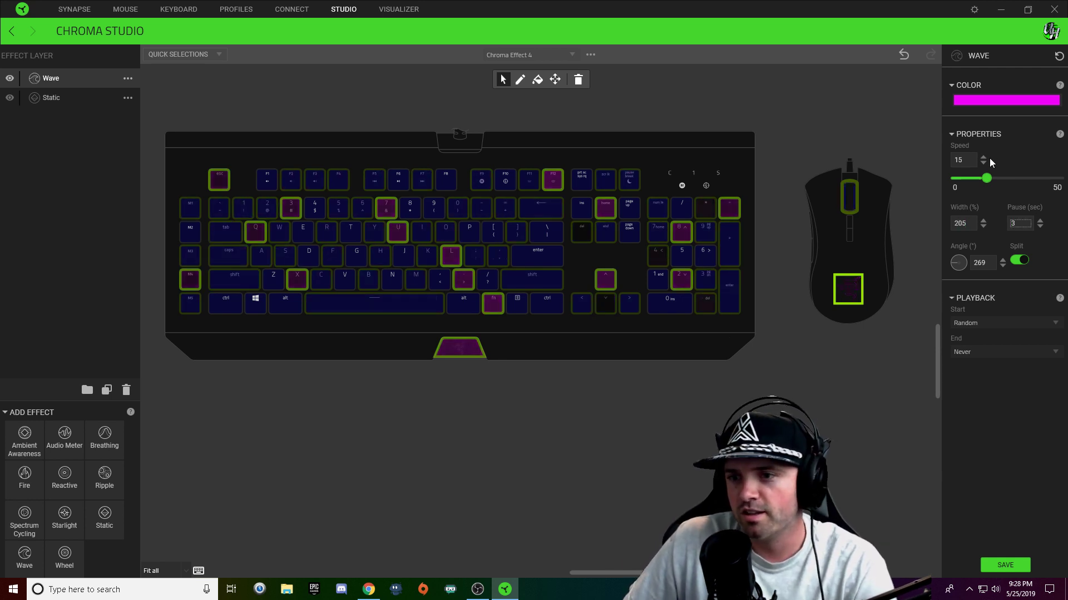
double_click(959, 160)
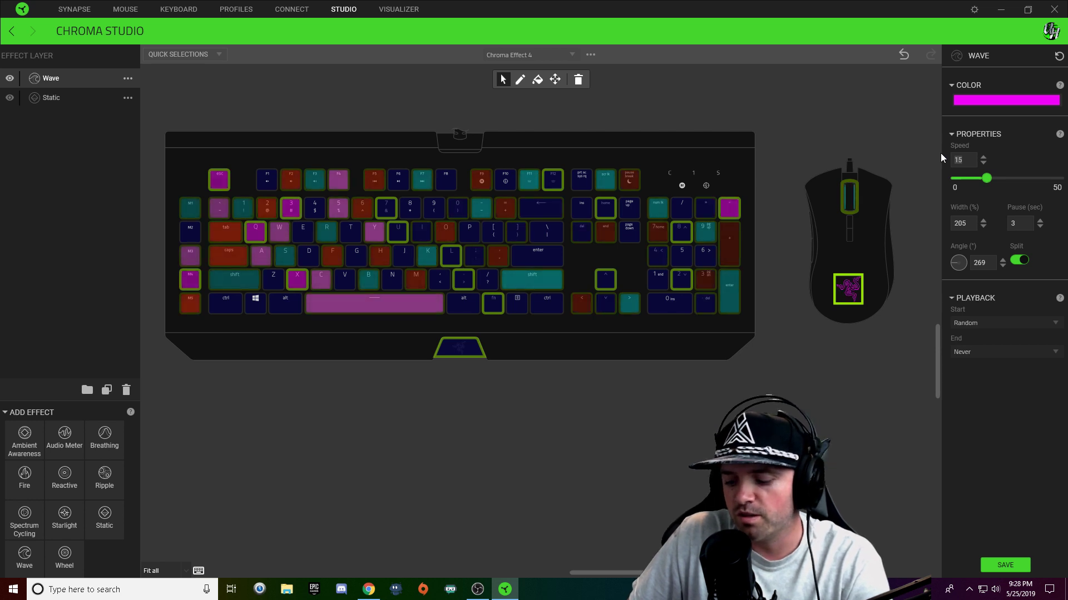
type("14")
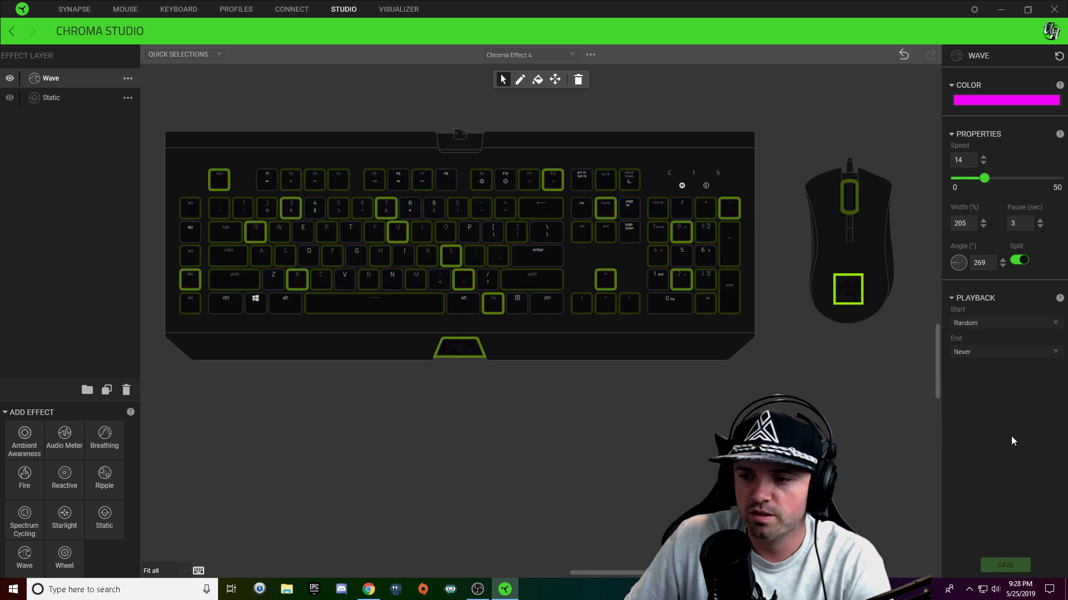
Step: Add a white (FFFFFF) Reactive layer covering all keys and the mouse, and save the effect
left_click(656, 407)
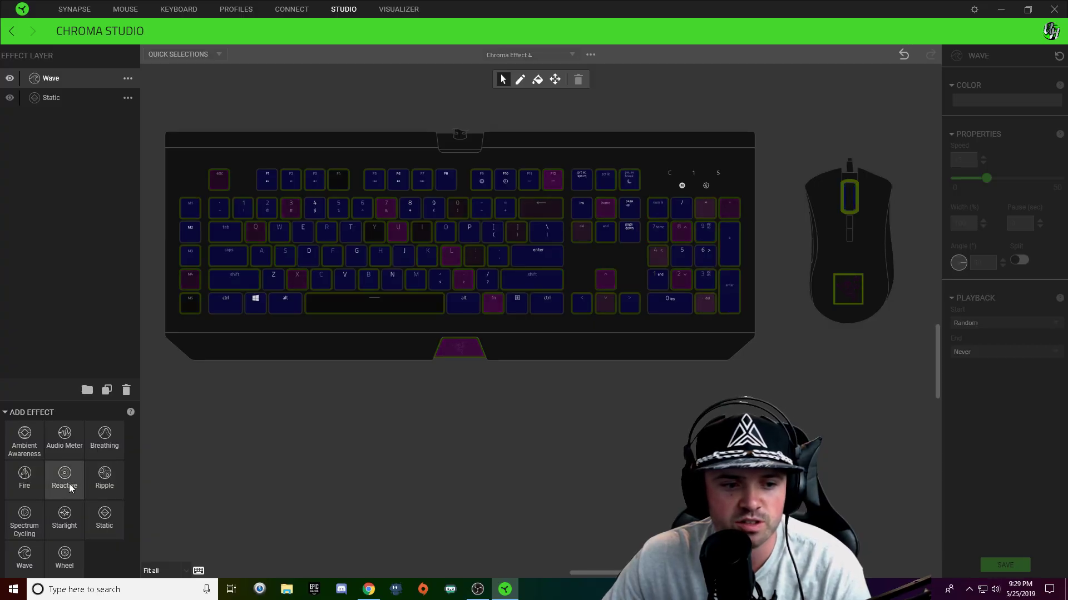
left_click(64, 477)
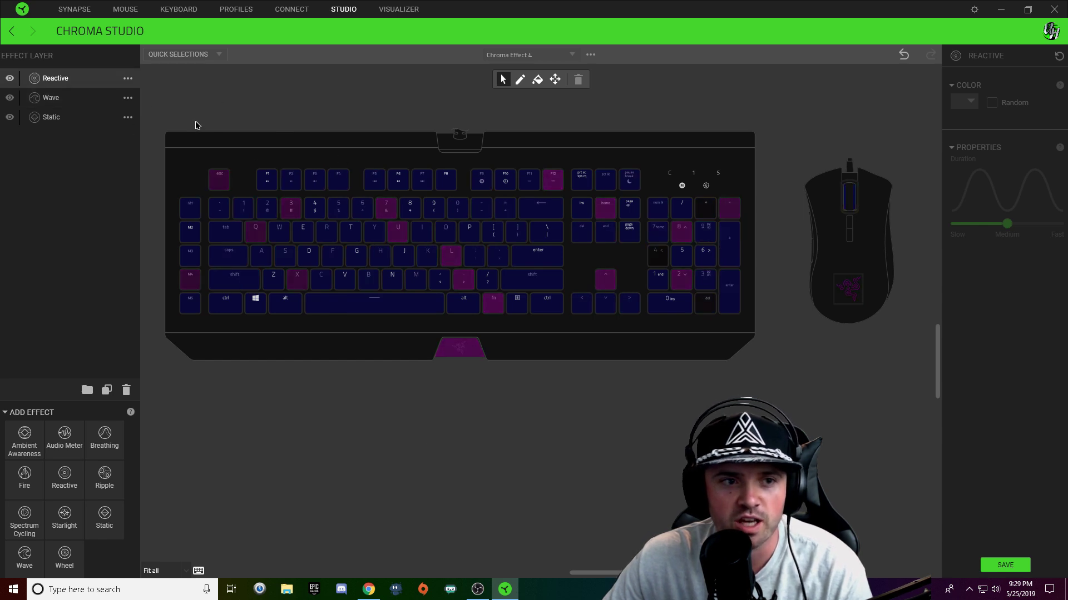
left_click_drag(180, 127, 832, 436)
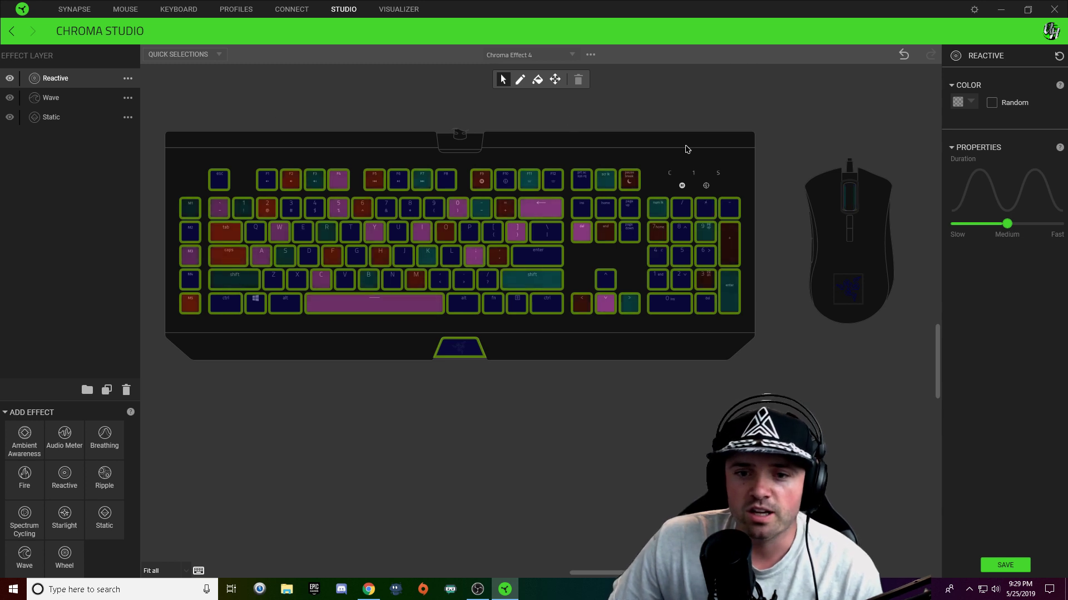
left_click(971, 103)
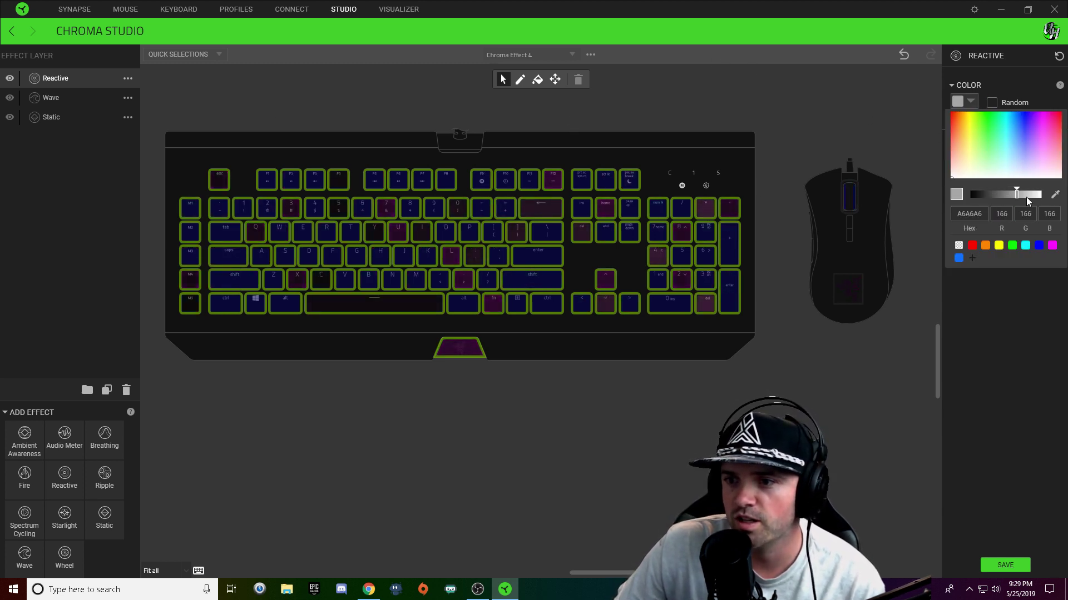
left_click_drag(1026, 197, 1048, 198)
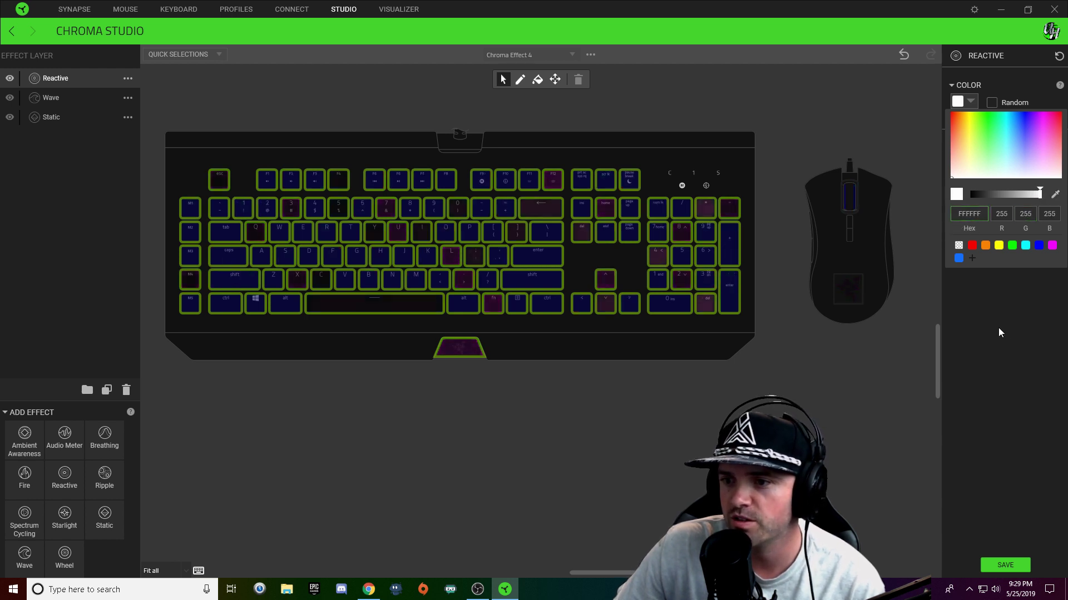
left_click(1031, 302)
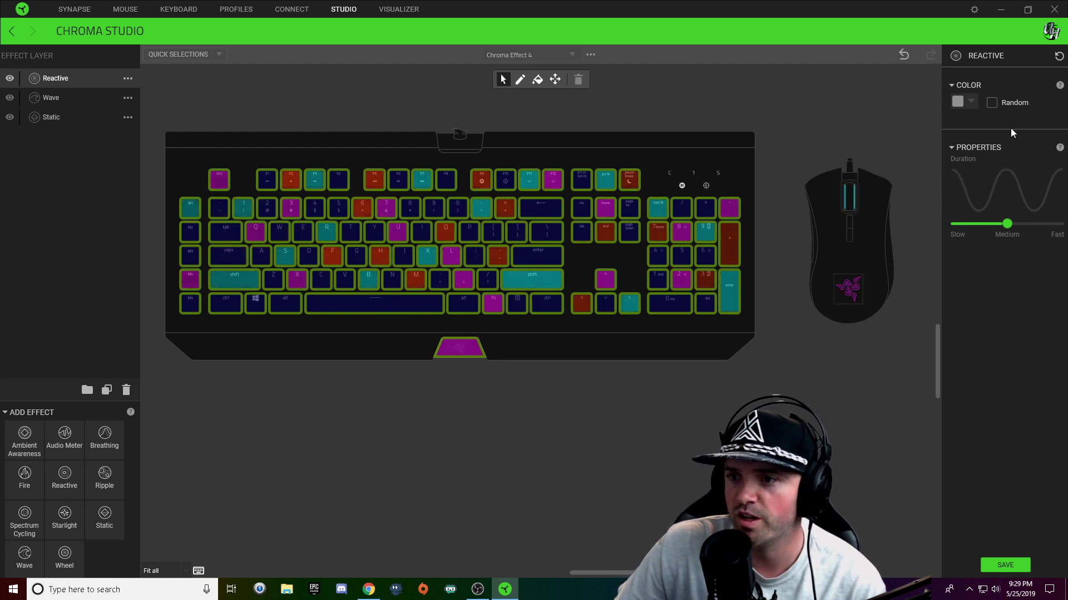
left_click(1005, 565)
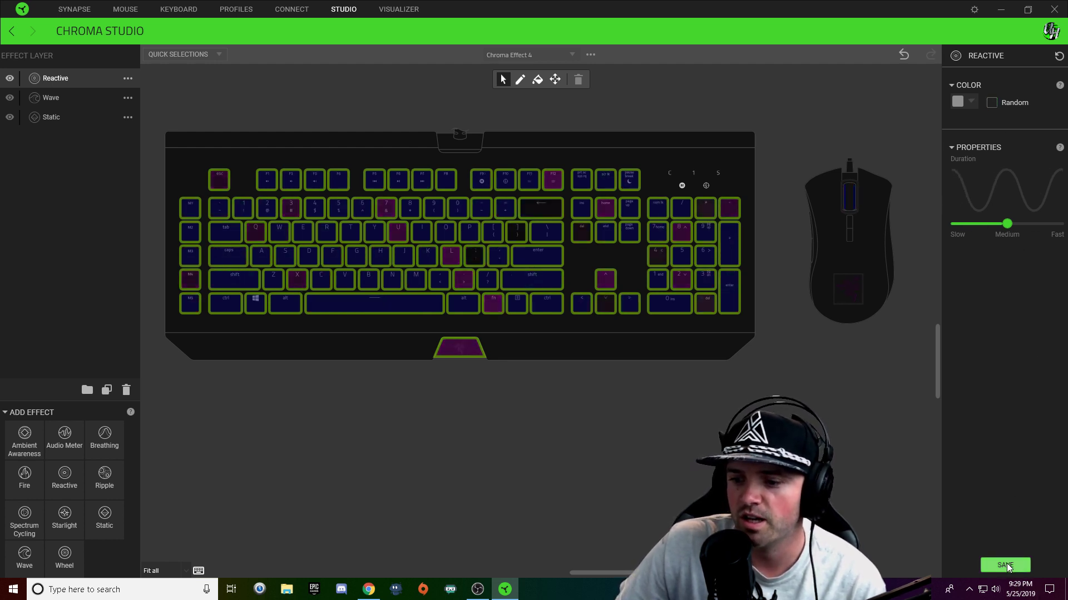